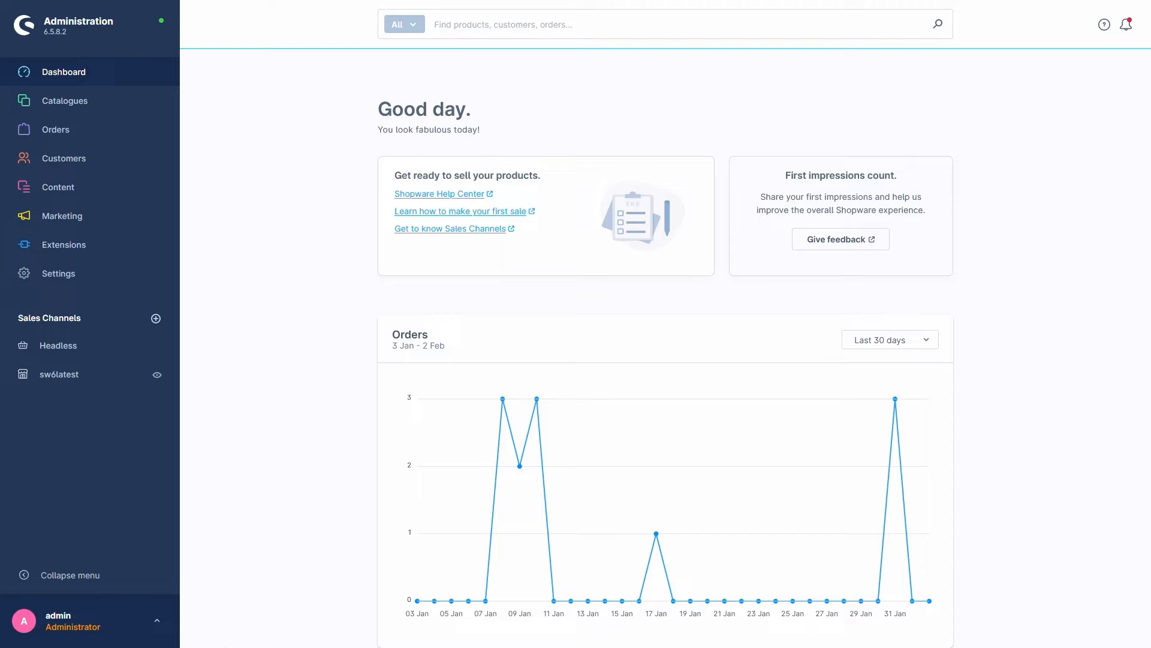
Start a new layout in Shopping Experiences
mouse_move(134, 195)
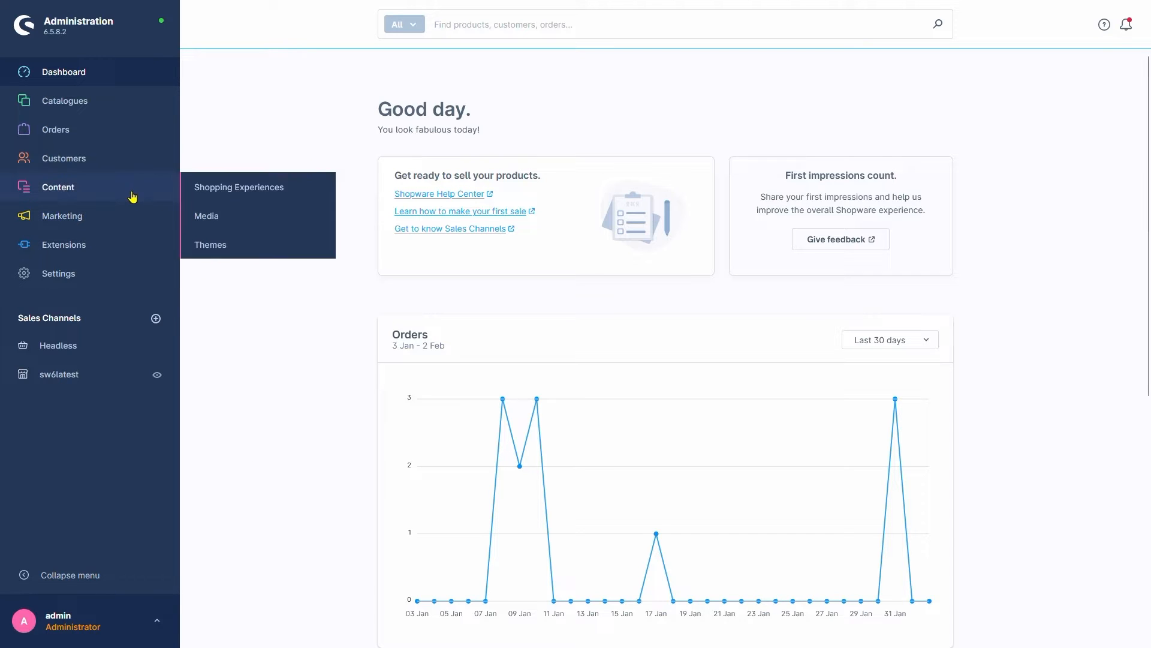
click(232, 188)
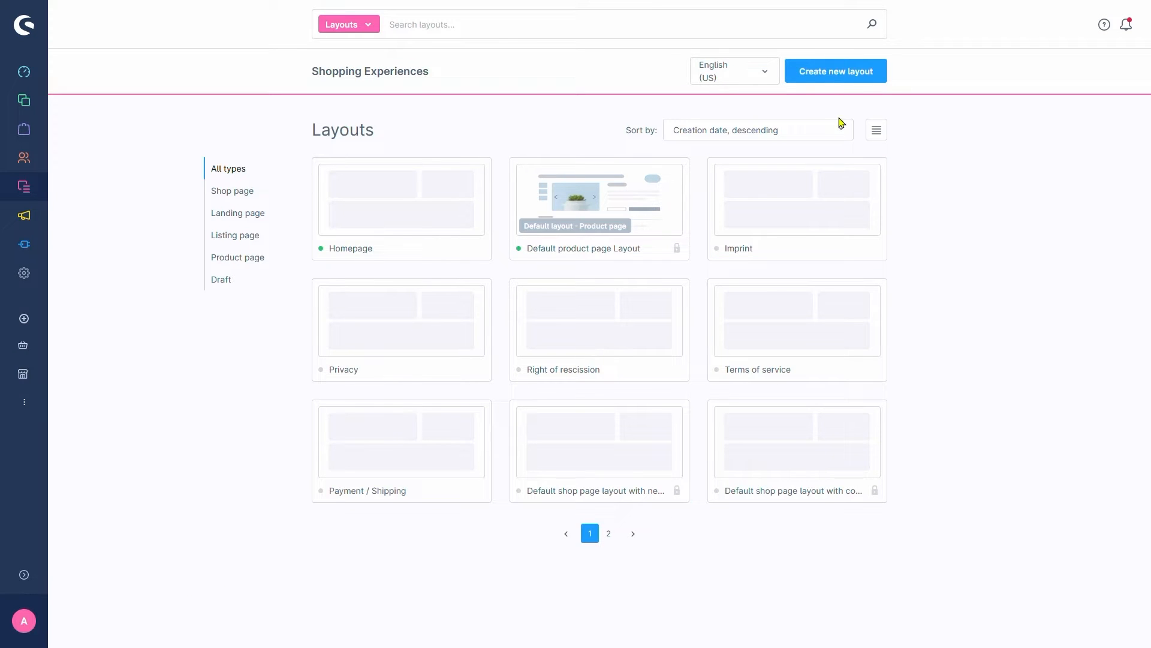
click(826, 73)
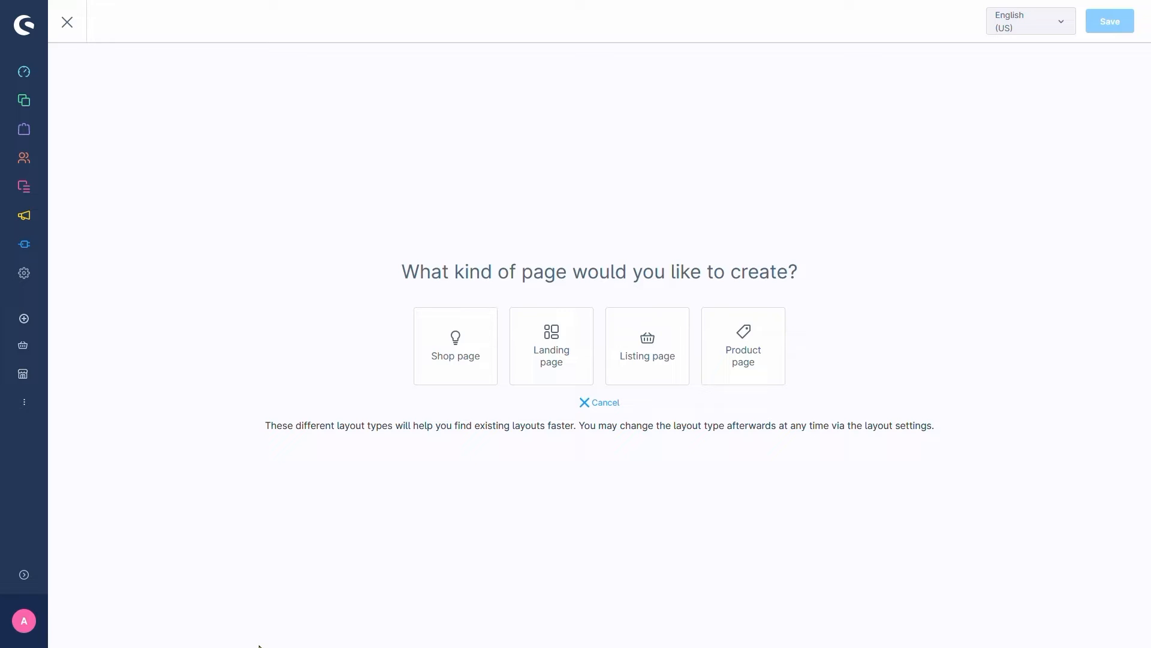
Create a landing page layout named "test layout" that starts with a full-width section
click(558, 368)
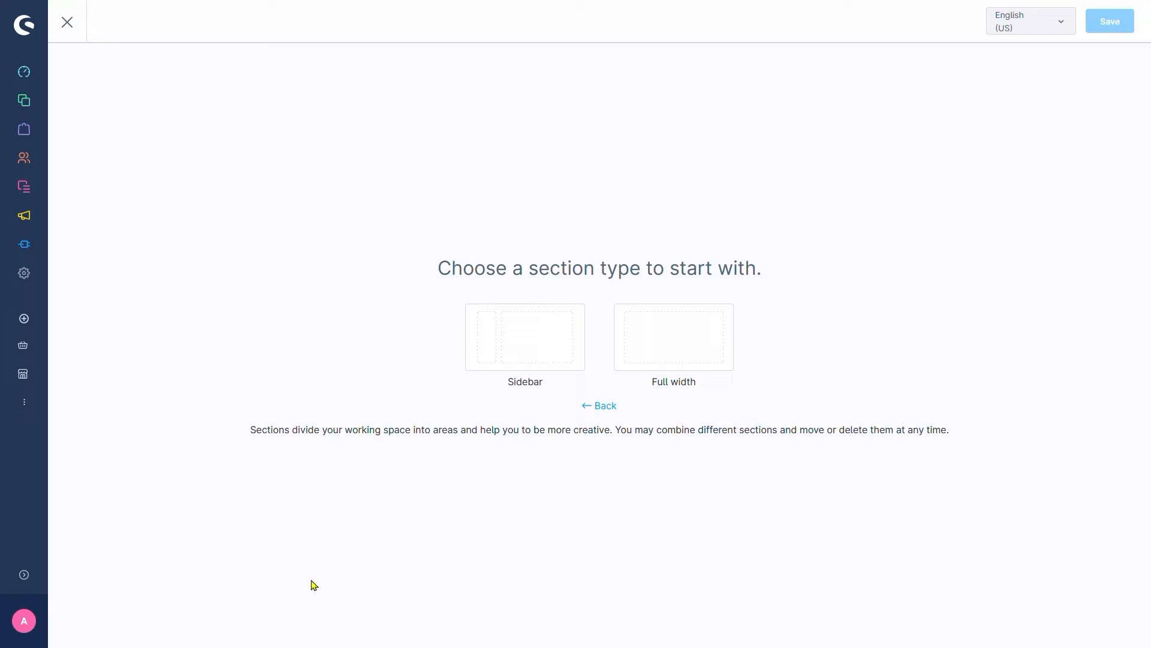
click(697, 325)
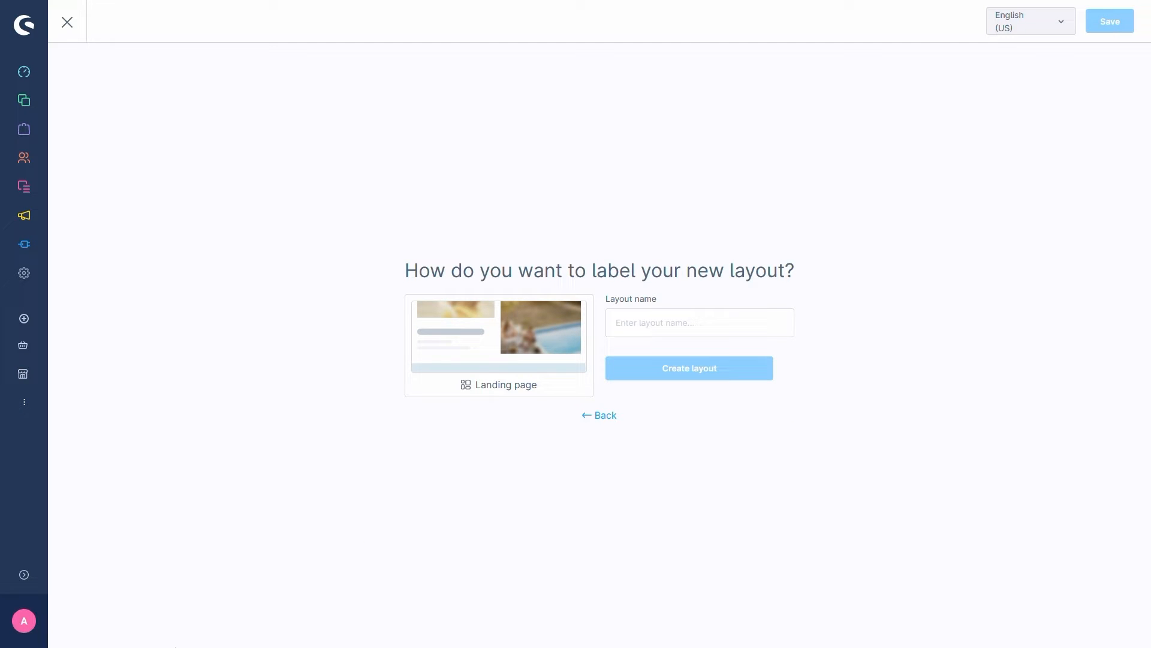
click(634, 328)
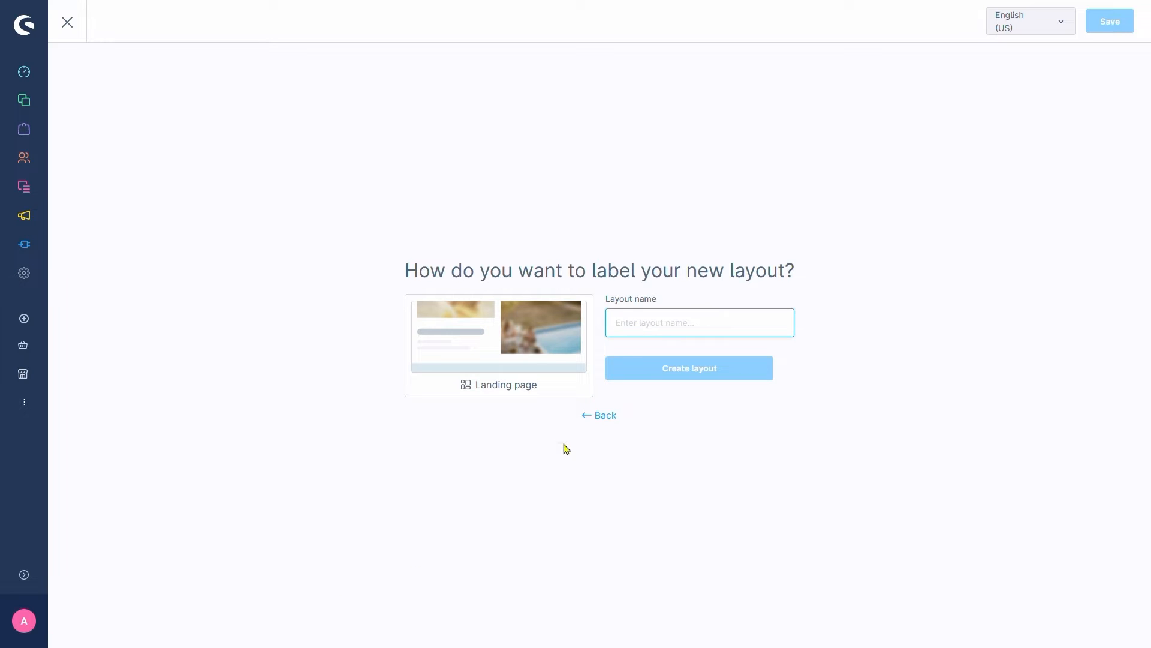
text(test layout)
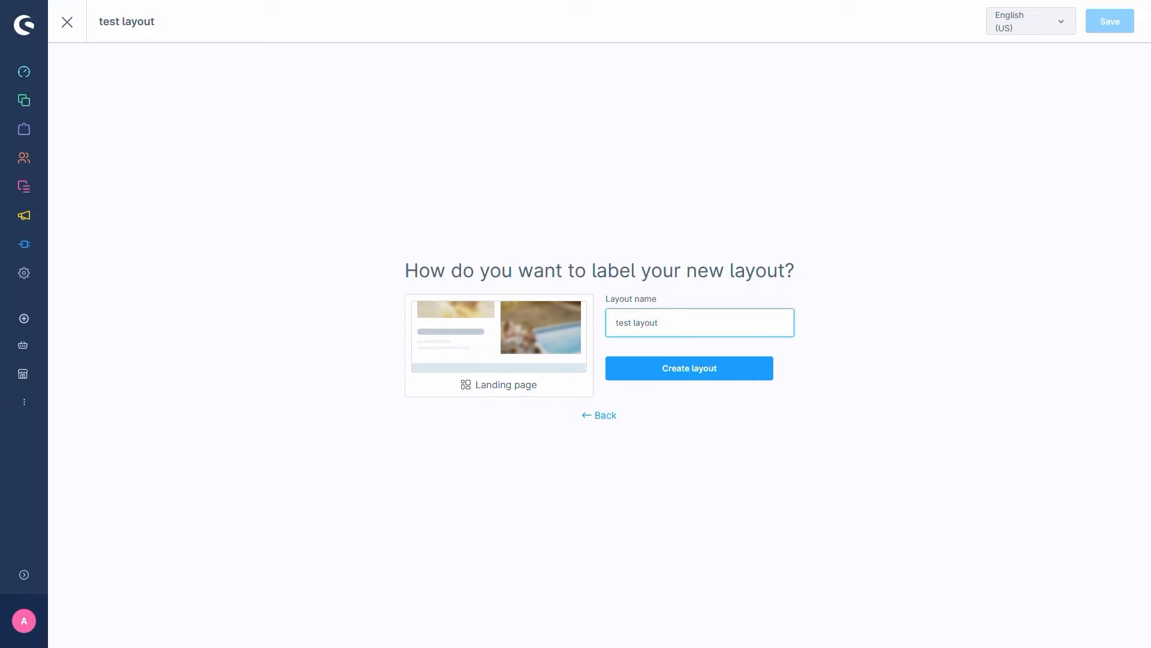
click(732, 377)
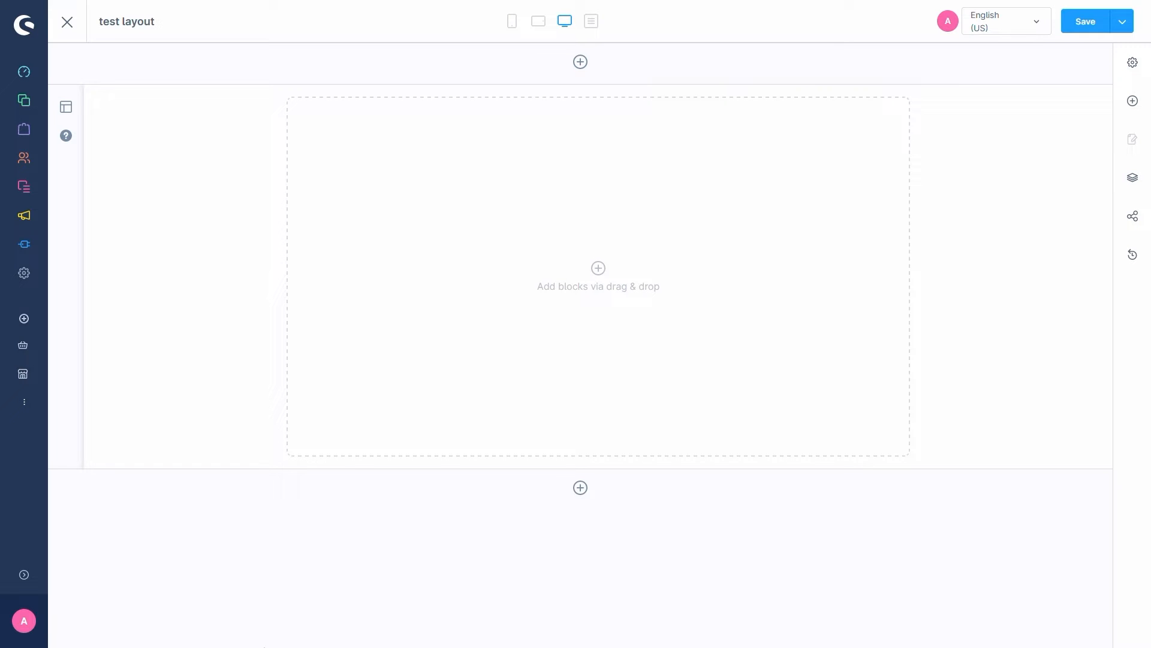
Review the section's settings and the section types that can be added above it
click(67, 107)
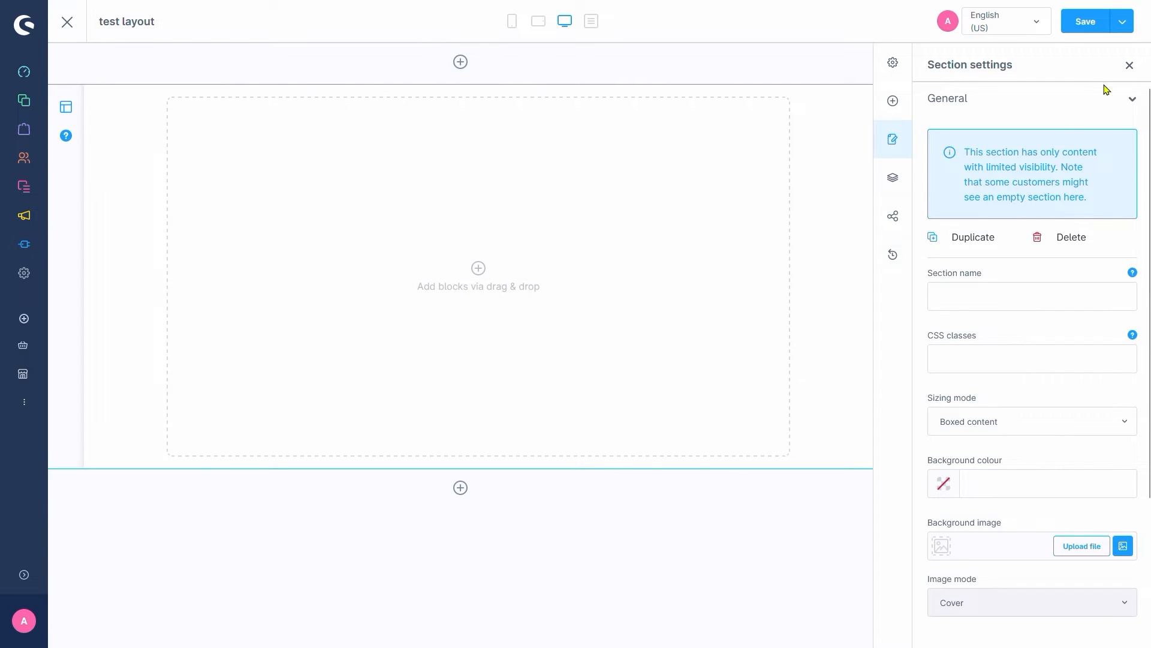
click(1130, 66)
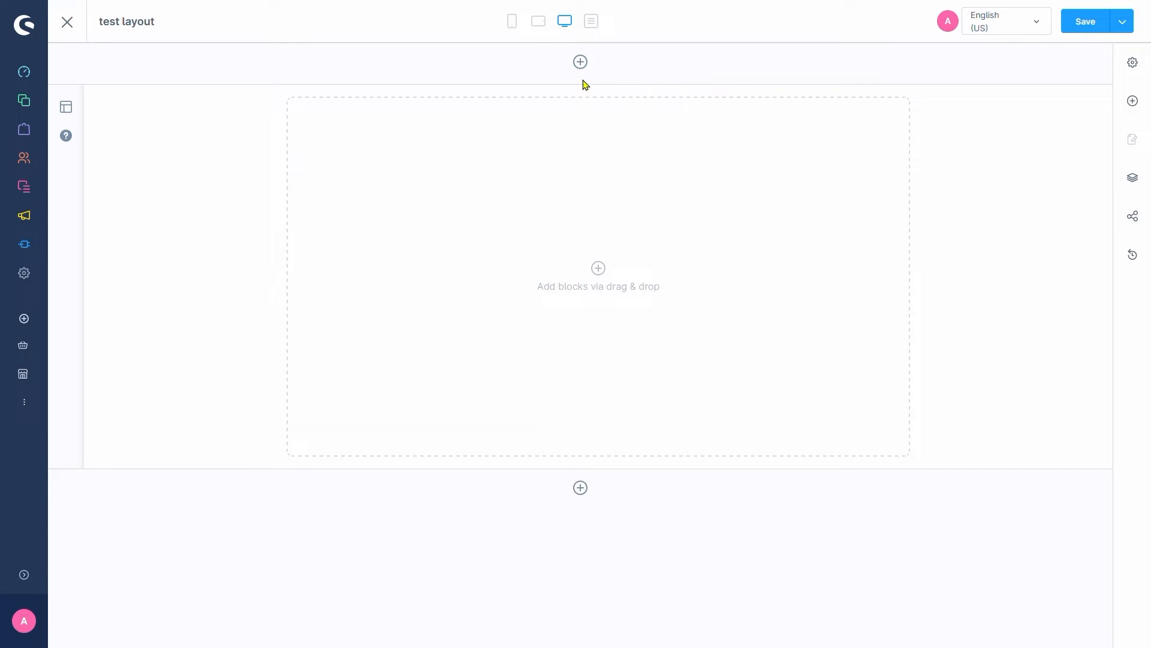
click(581, 61)
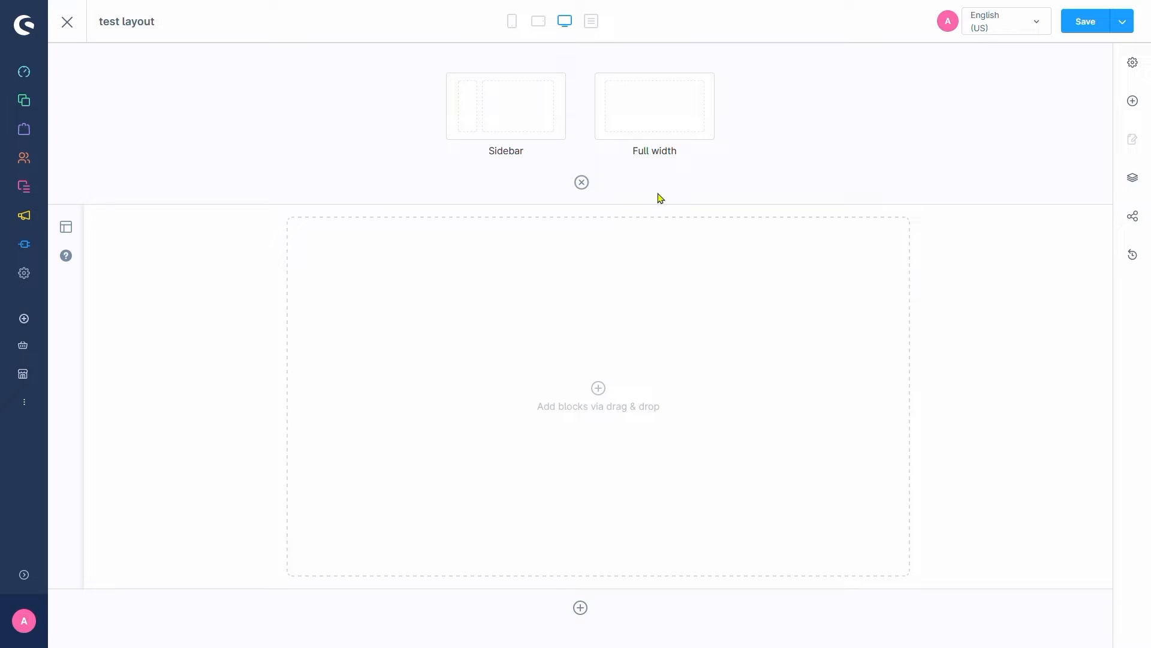
click(581, 182)
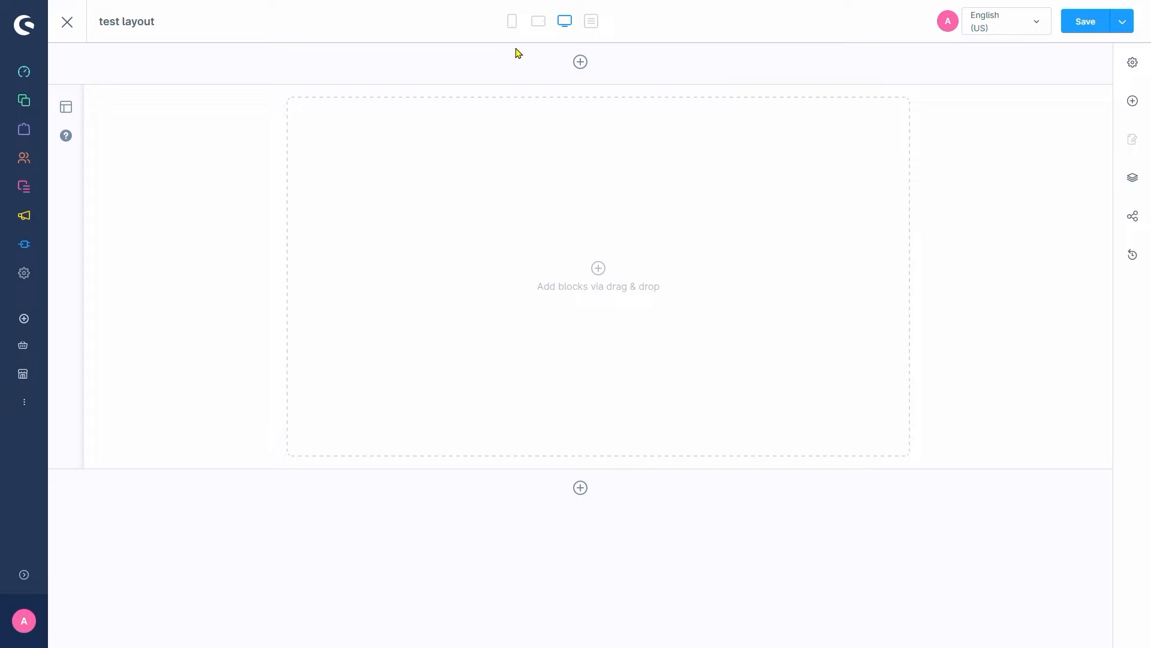
Preview the layout in the mobile and tablet views and return to the desktop view
click(513, 23)
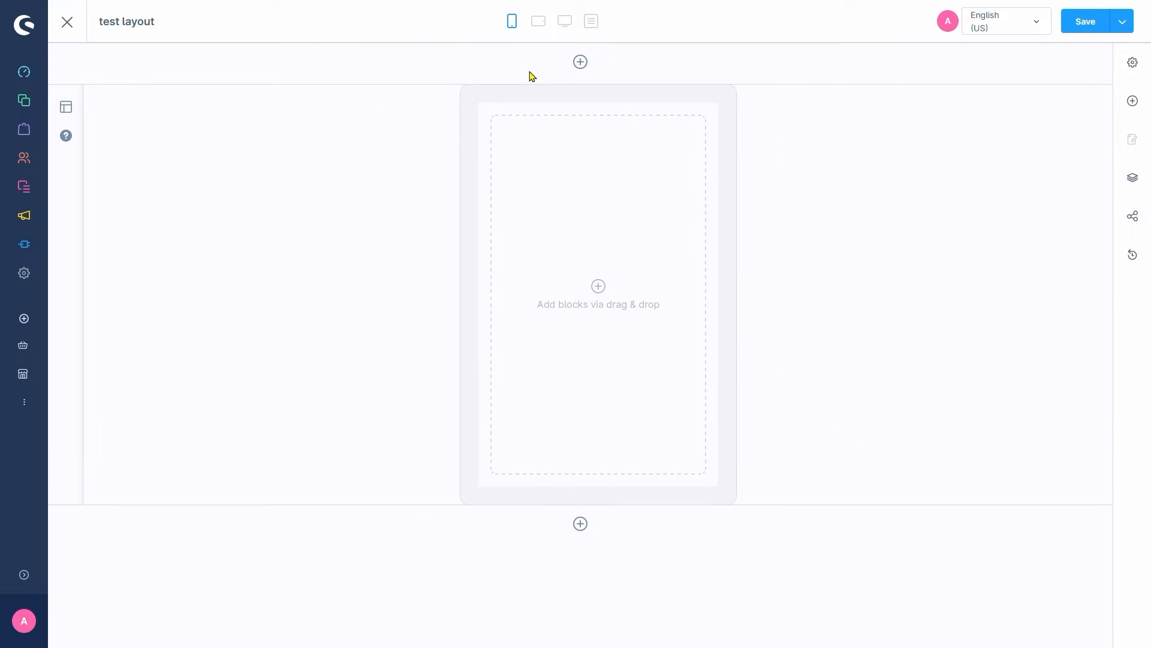
click(539, 24)
click(564, 23)
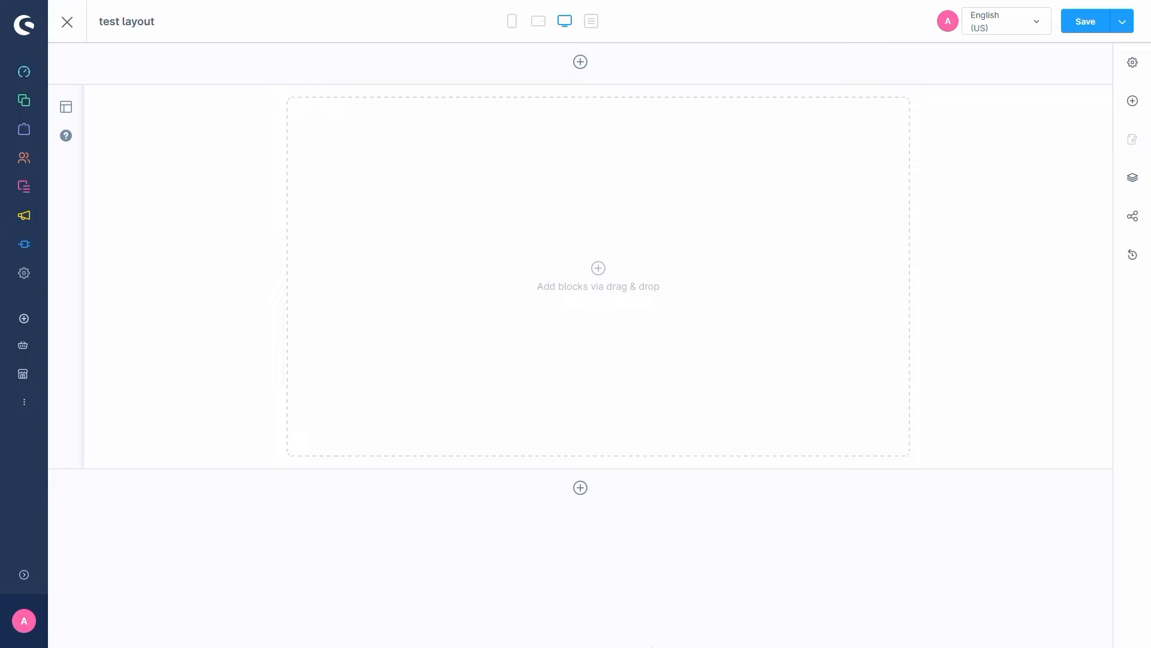
Review the layout's general settings and the available block categories
click(1131, 65)
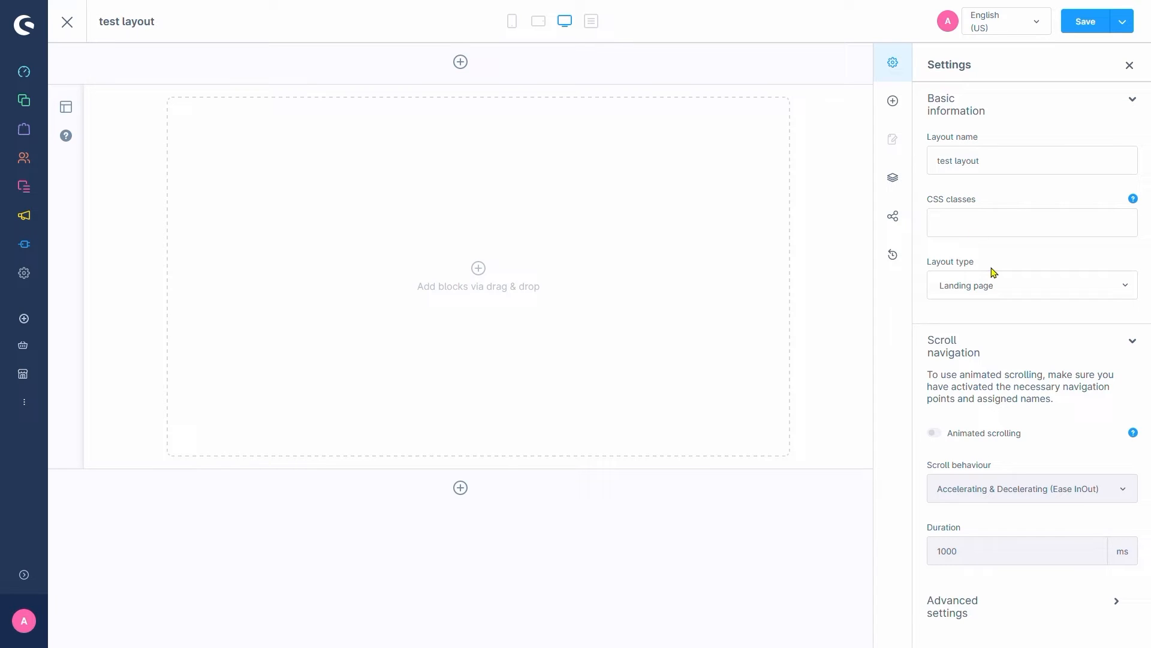
click(894, 101)
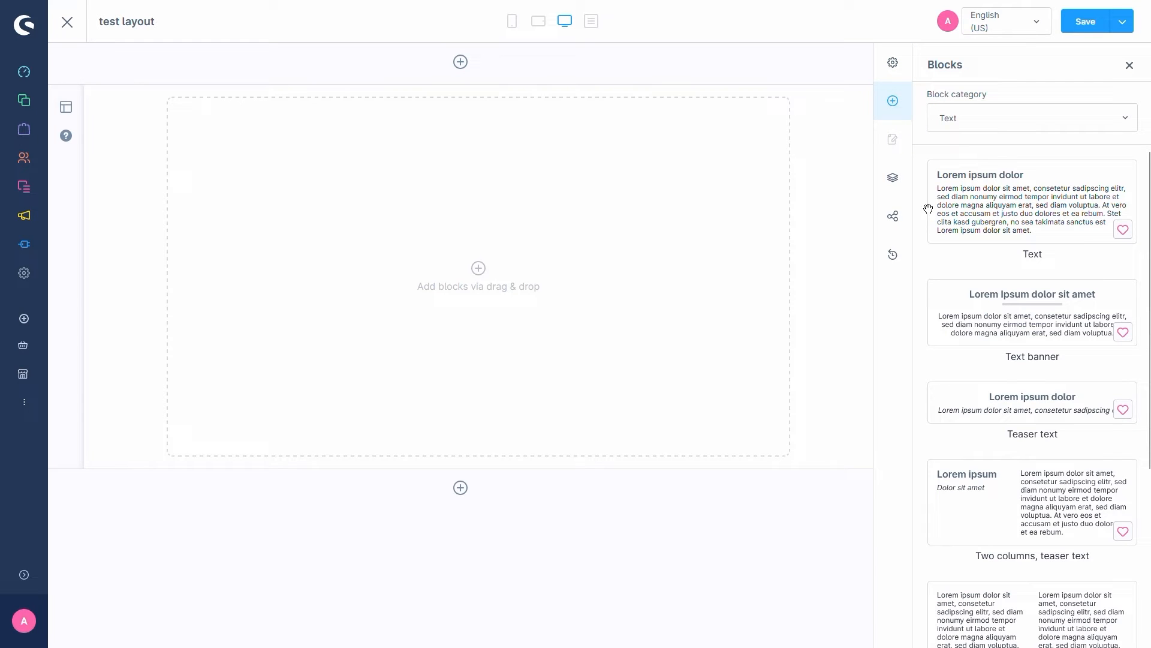
click(992, 118)
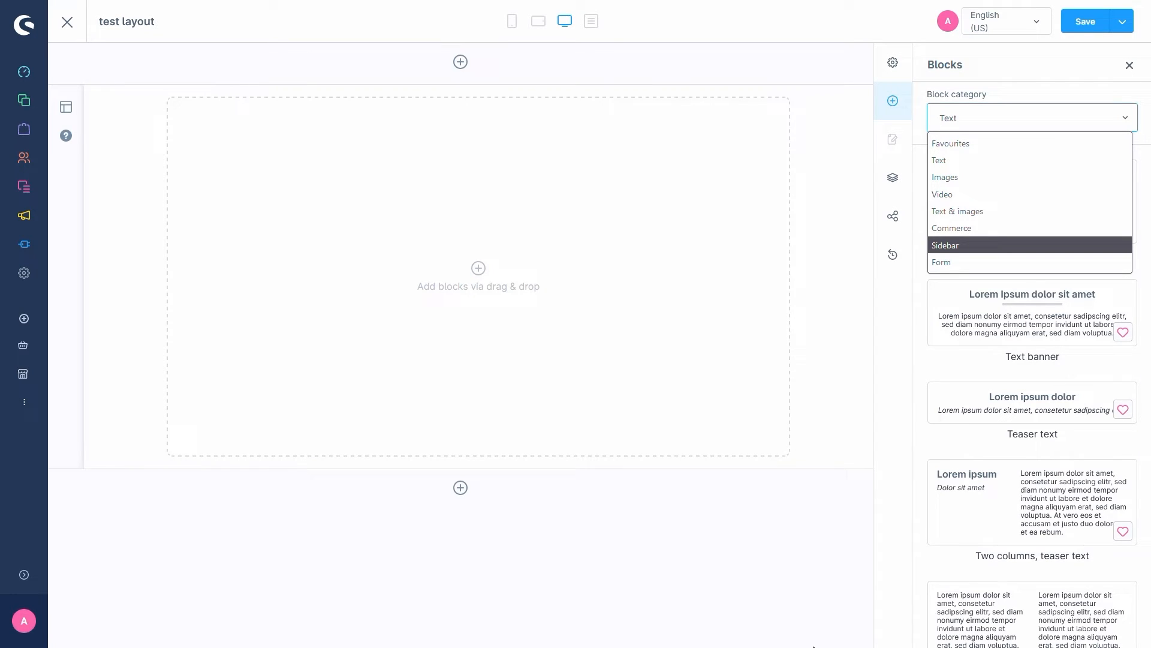
click(890, 382)
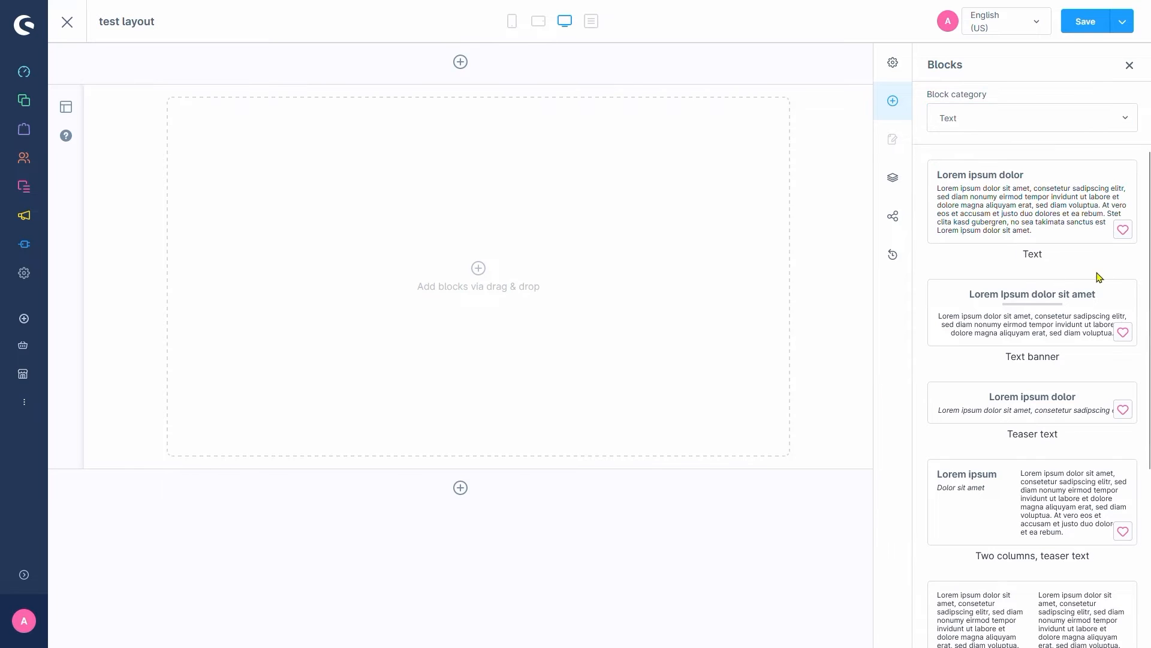
Mark the Text block as a favourite and remove the mark again
click(1122, 234)
click(1122, 230)
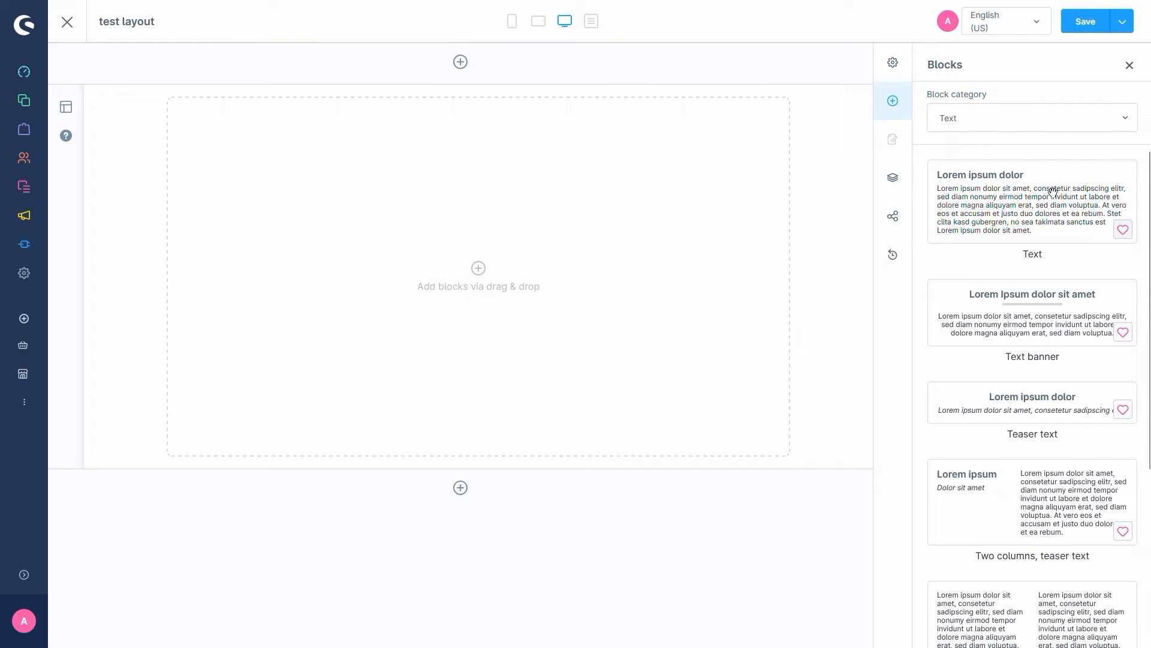
Add the "Image, full-sized" block from the Images category to the empty section
click(998, 118)
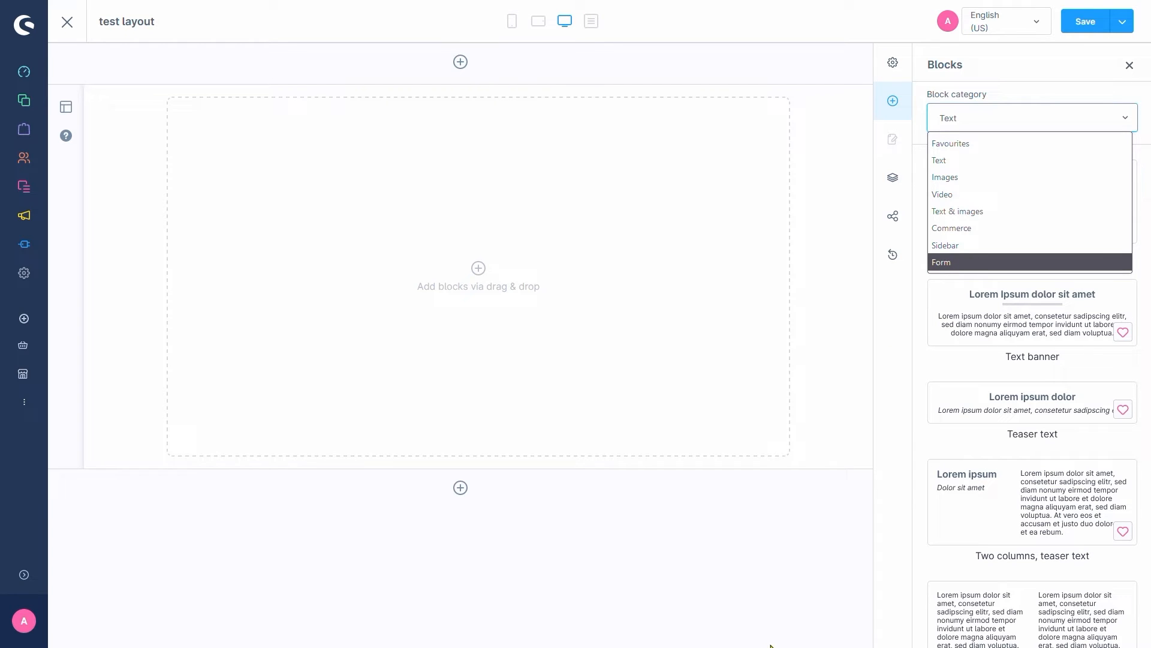
click(945, 178)
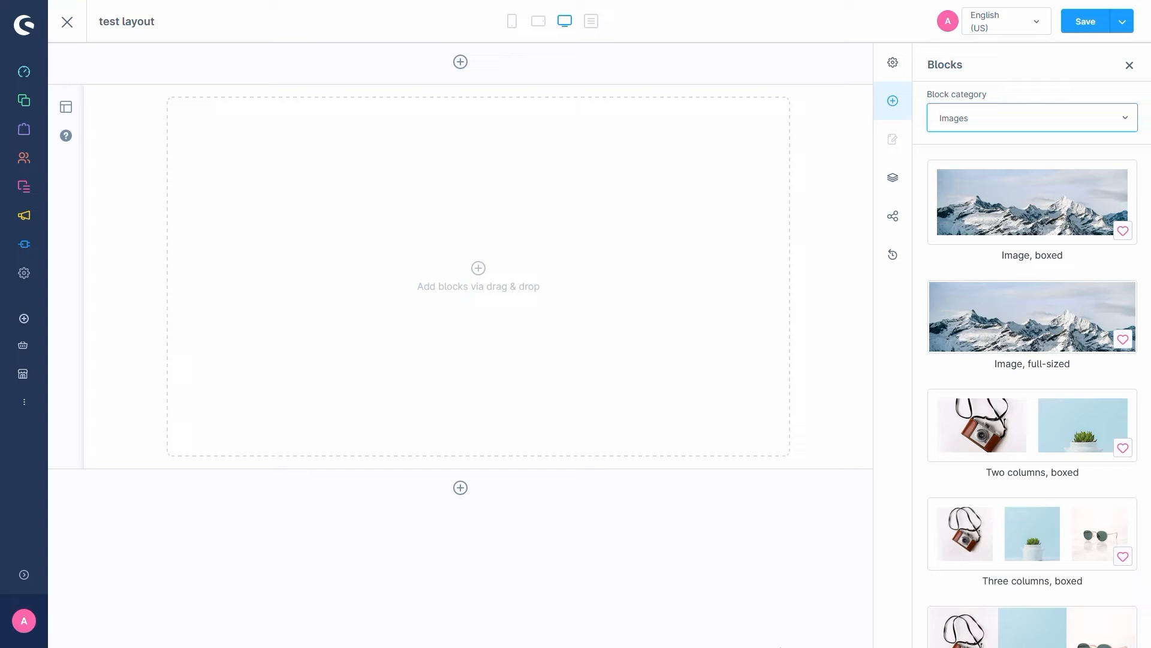
drag(1018, 326, 478, 270)
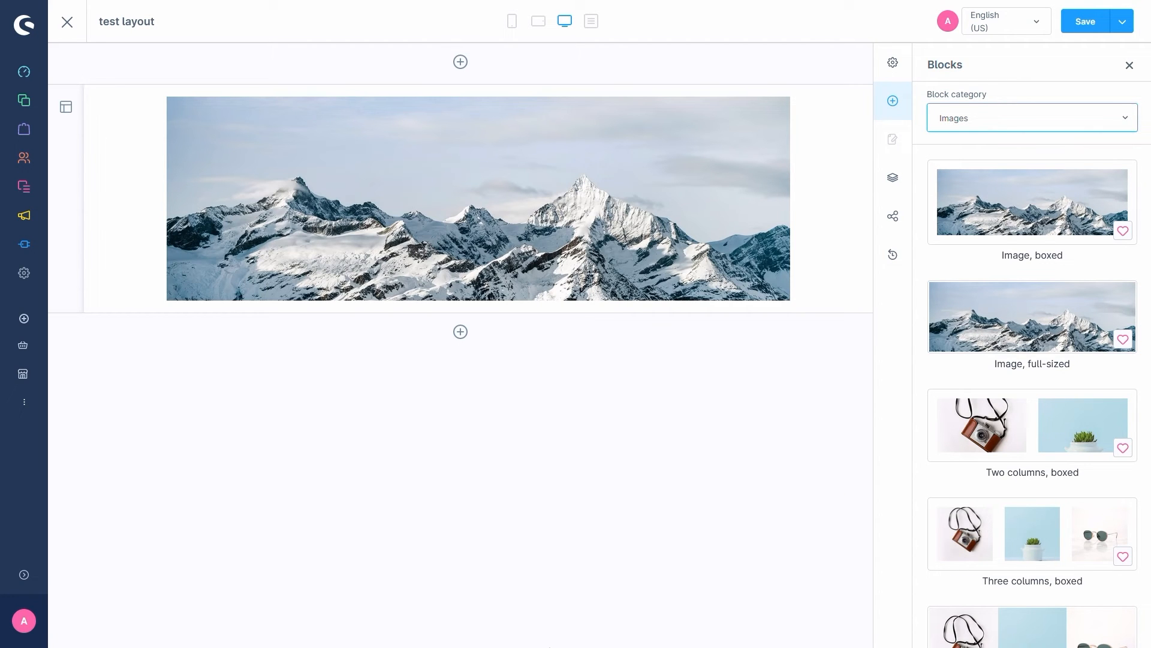
Replace the placeholder picture in the image block with hq_1280x1280.jpg from the CMS Media folder
click(597, 216)
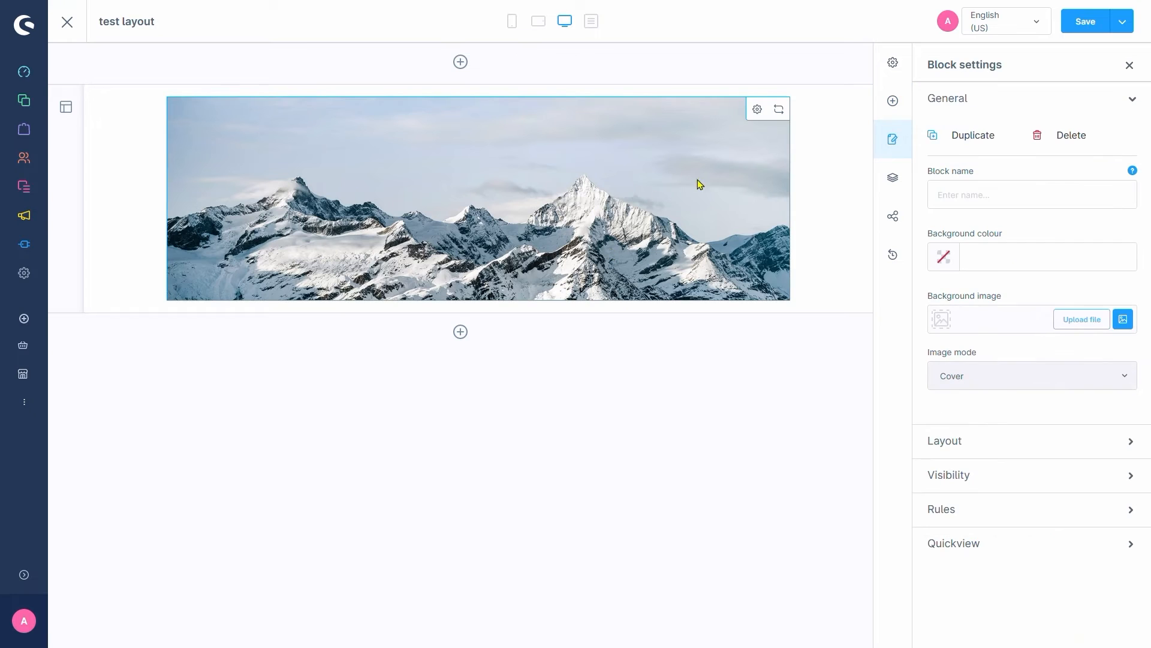
click(756, 111)
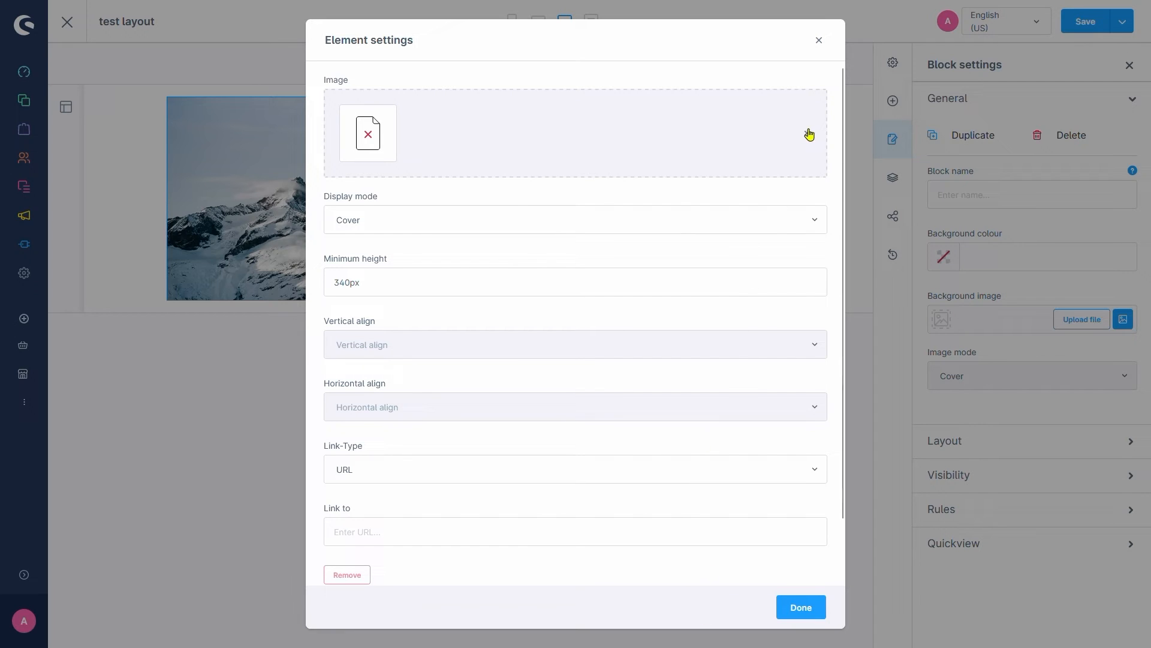
click(807, 133)
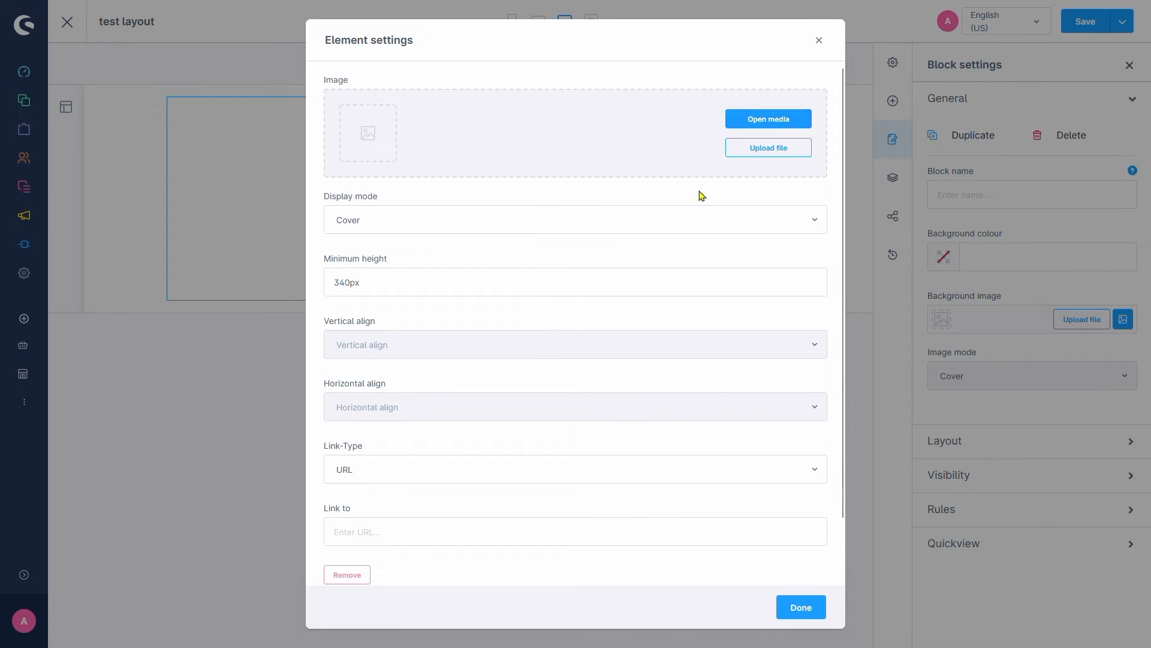
click(734, 125)
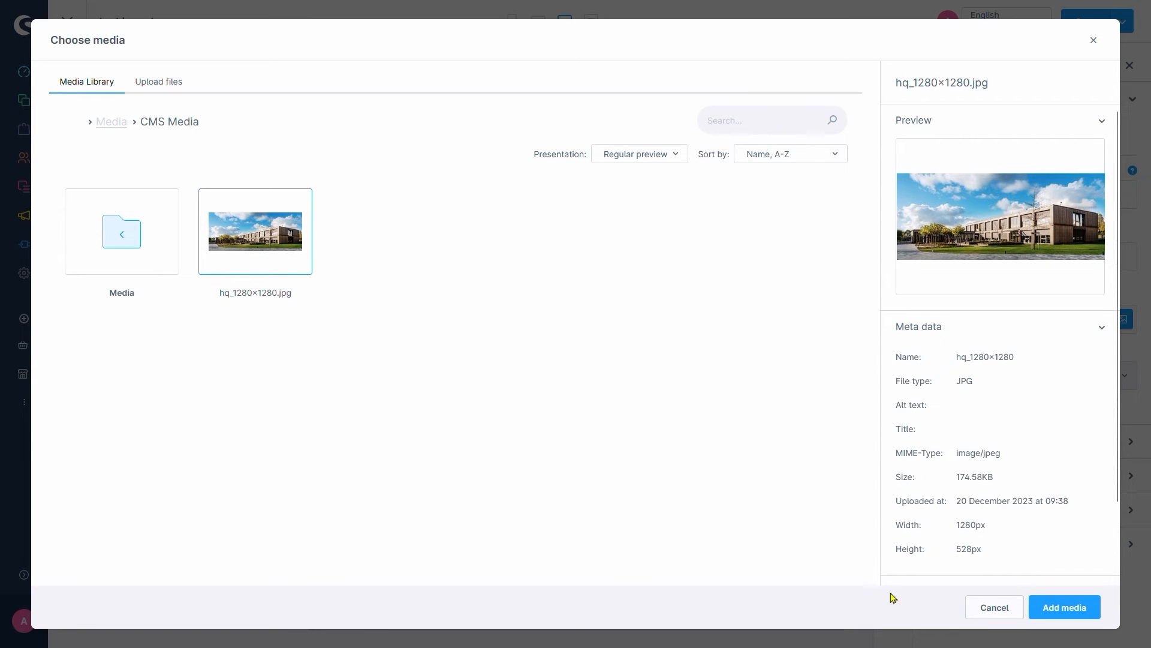
click(1053, 607)
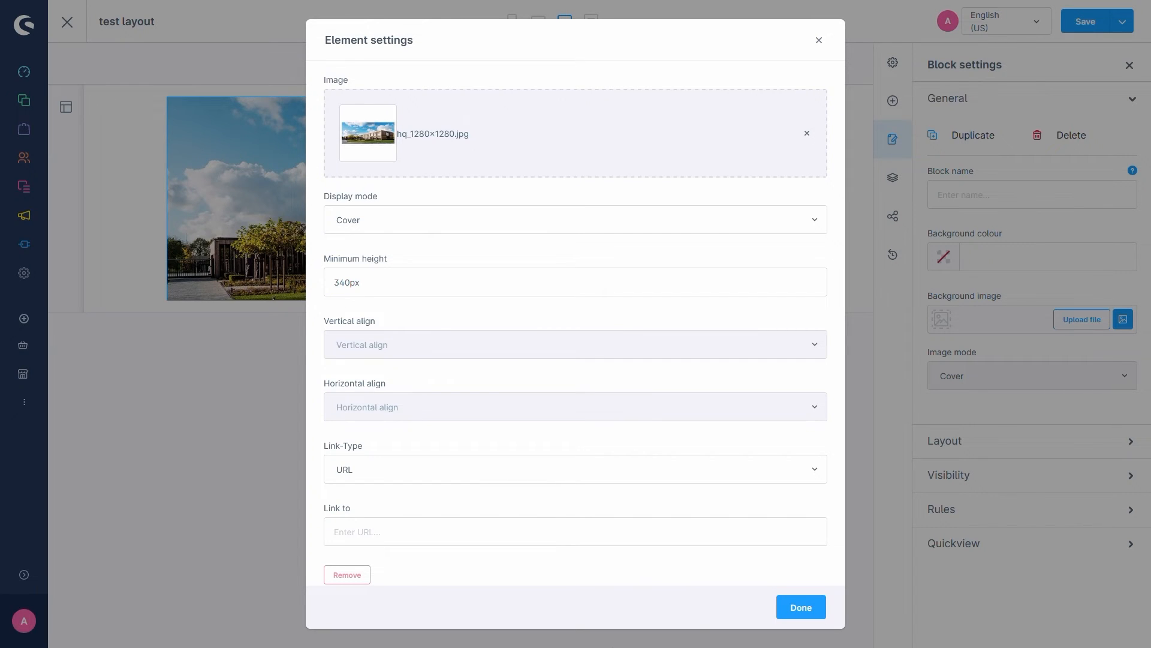
click(781, 610)
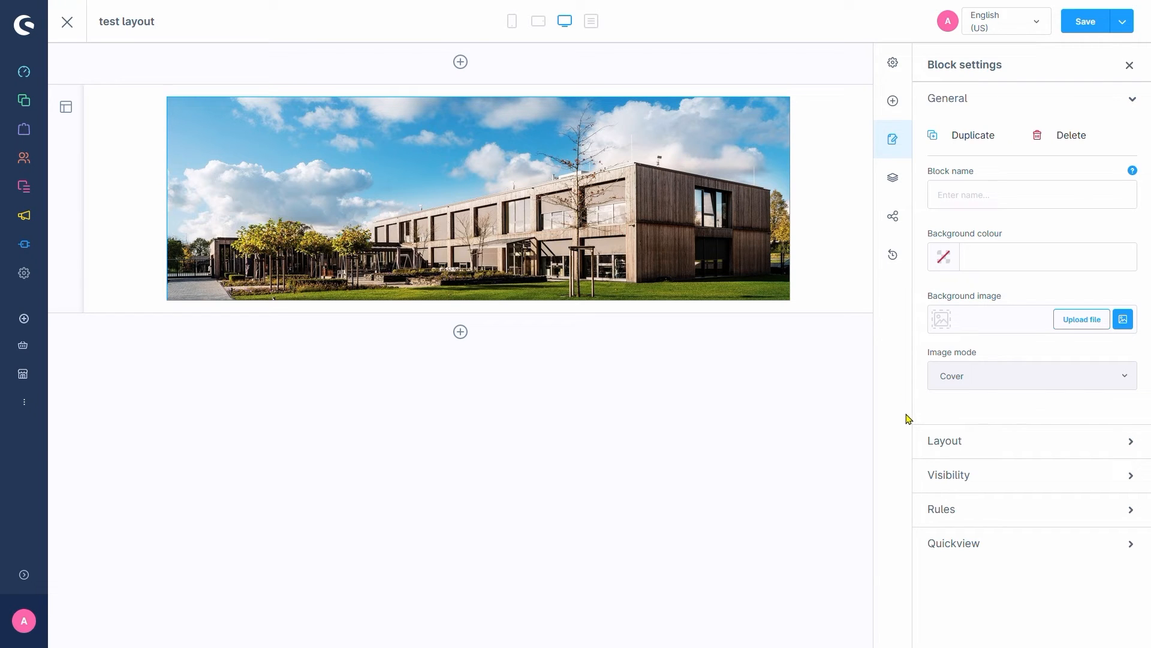
Examine the image block's Layout, Visibility, Rules and Quickview settings
click(959, 439)
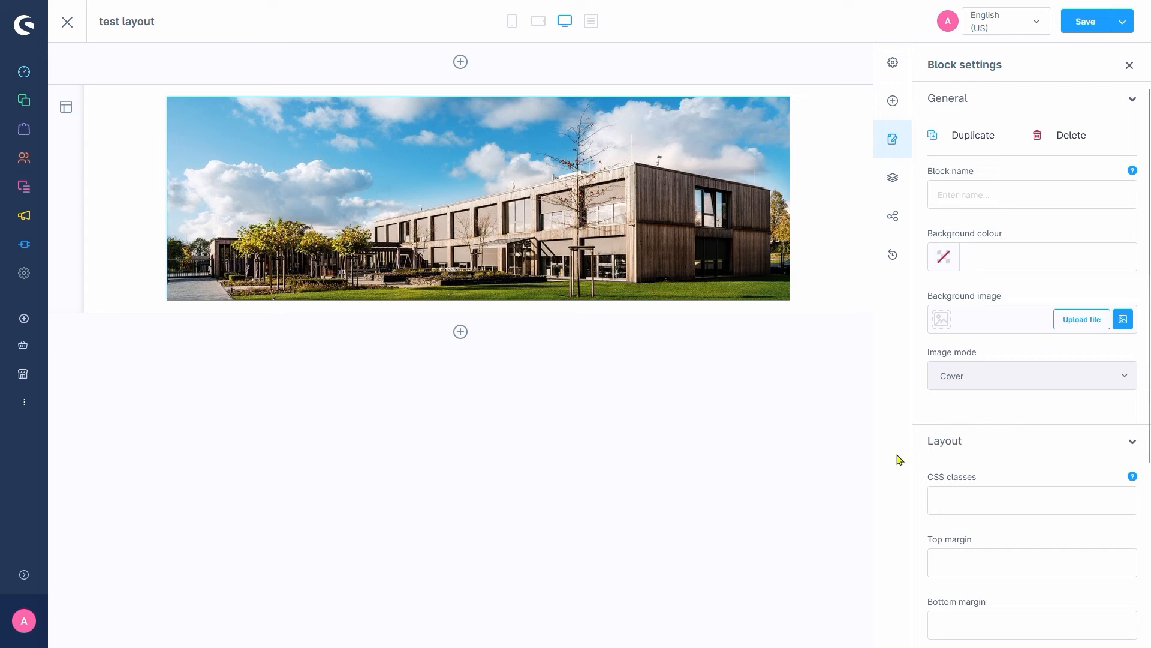
scroll(935, 497, down, 4)
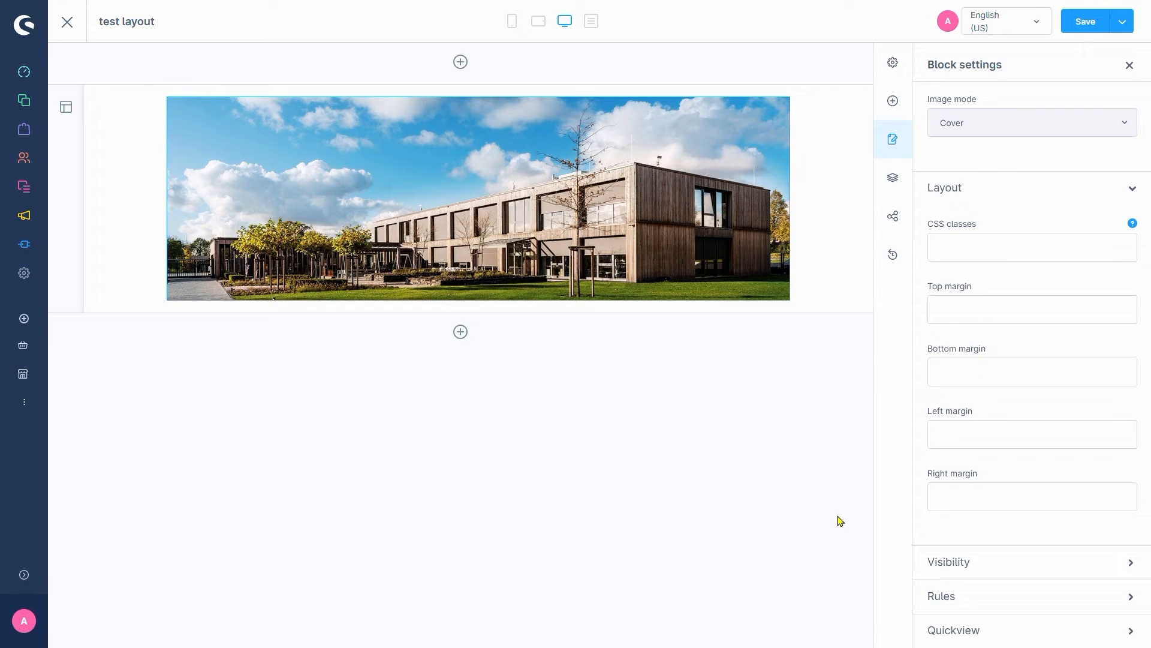
click(974, 563)
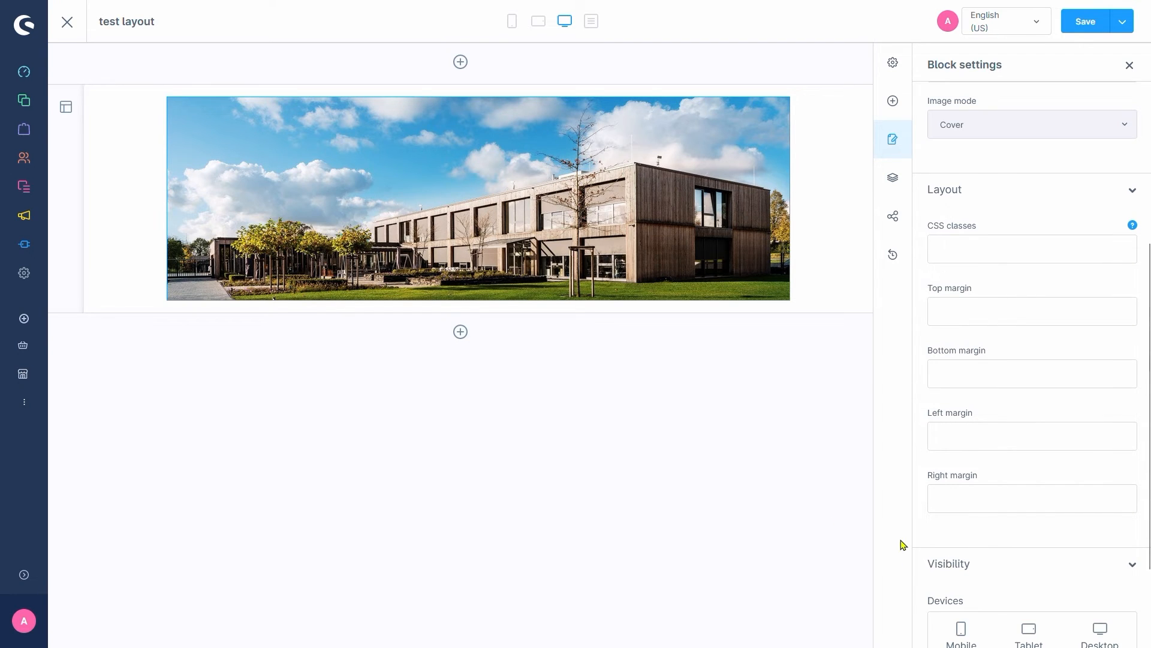
scroll(938, 585, down, 2)
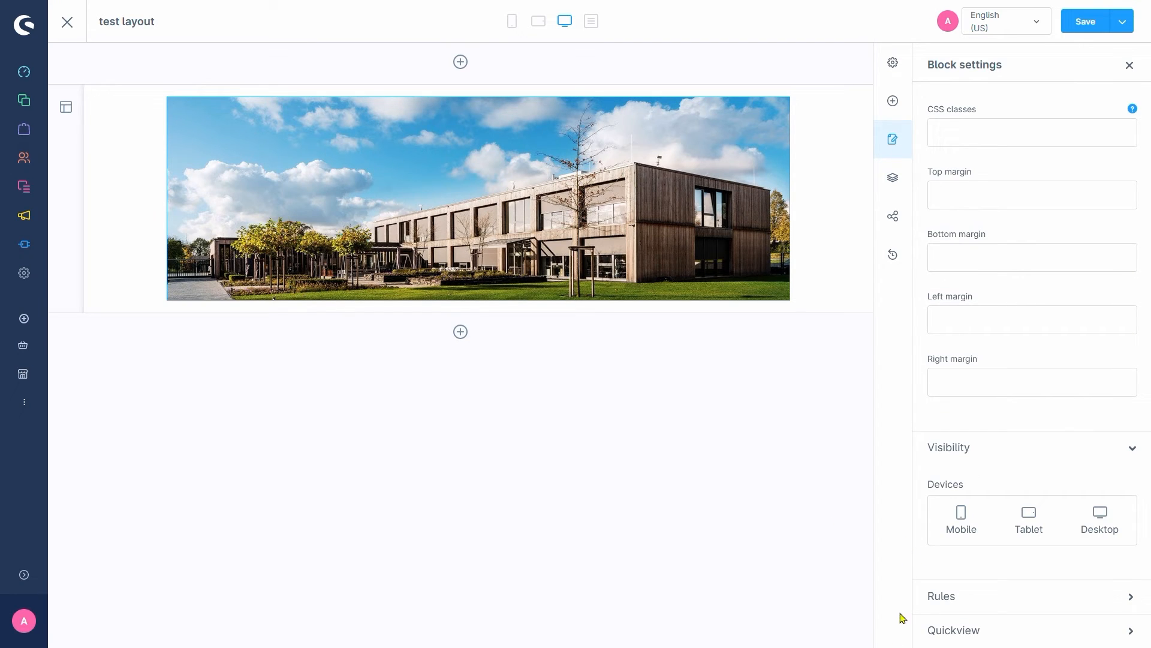
click(948, 597)
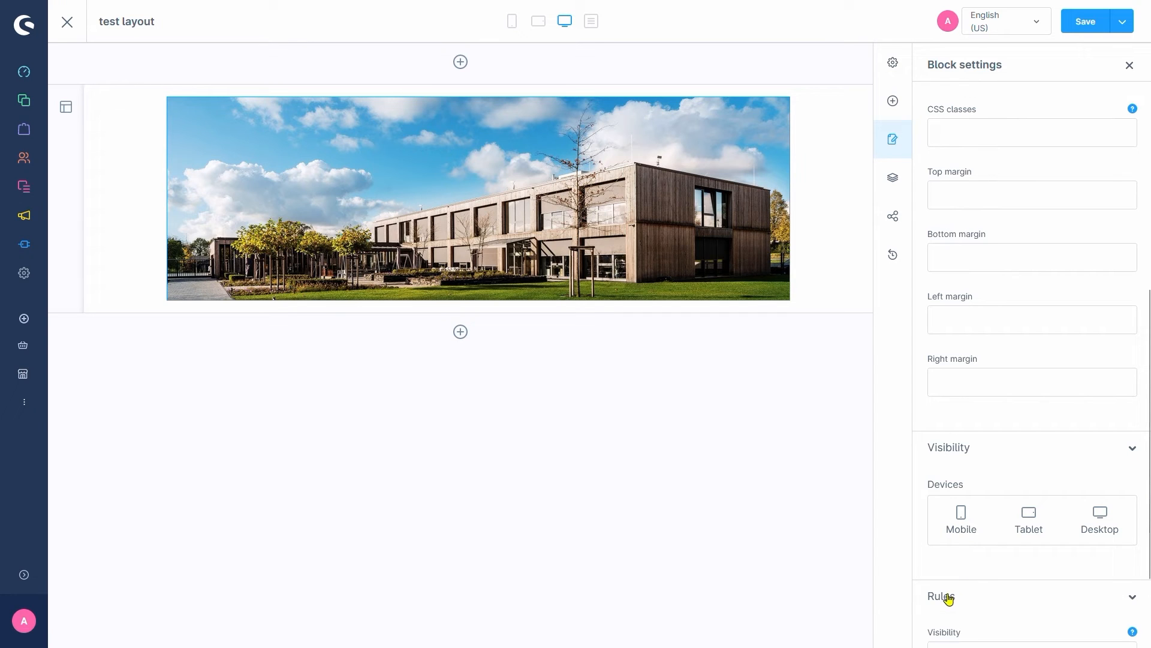
scroll(943, 591, down, 2)
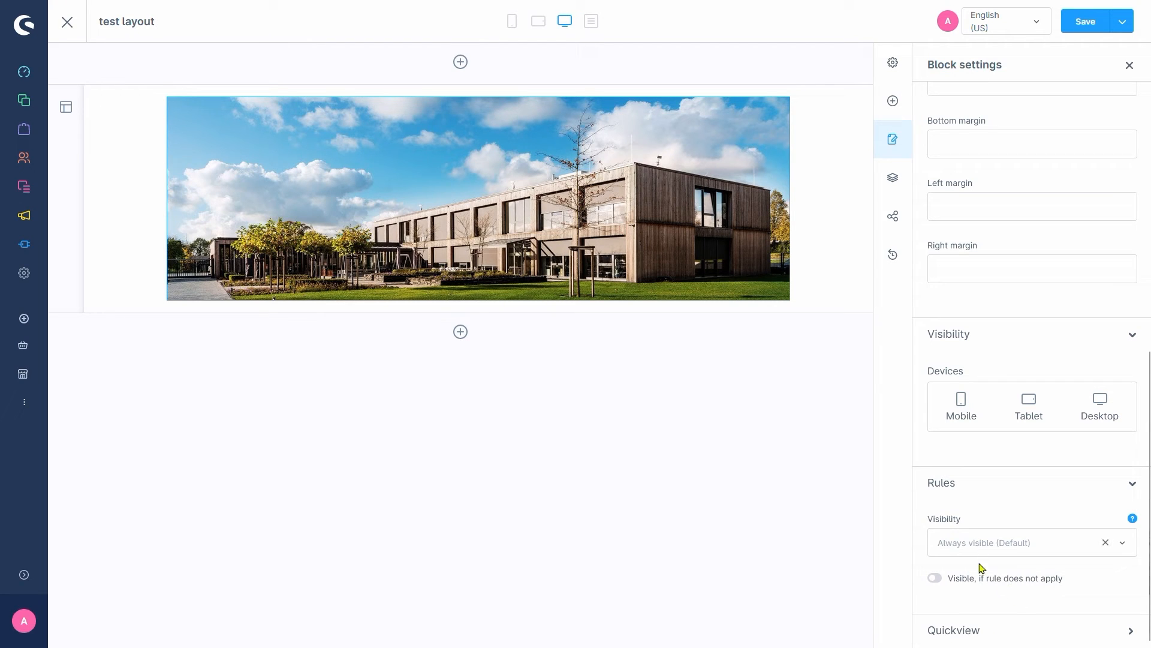
click(954, 631)
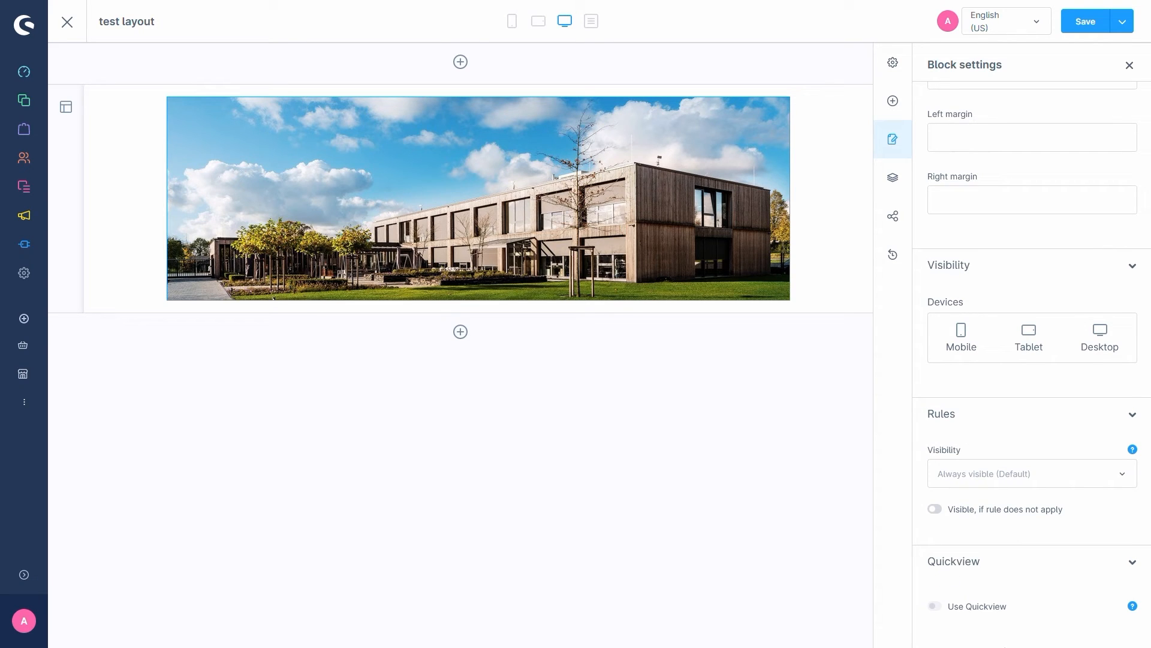
Add the "Two columns, full-sized image & text" block from the Text & images category below the full-sized image block
click(889, 114)
click(964, 124)
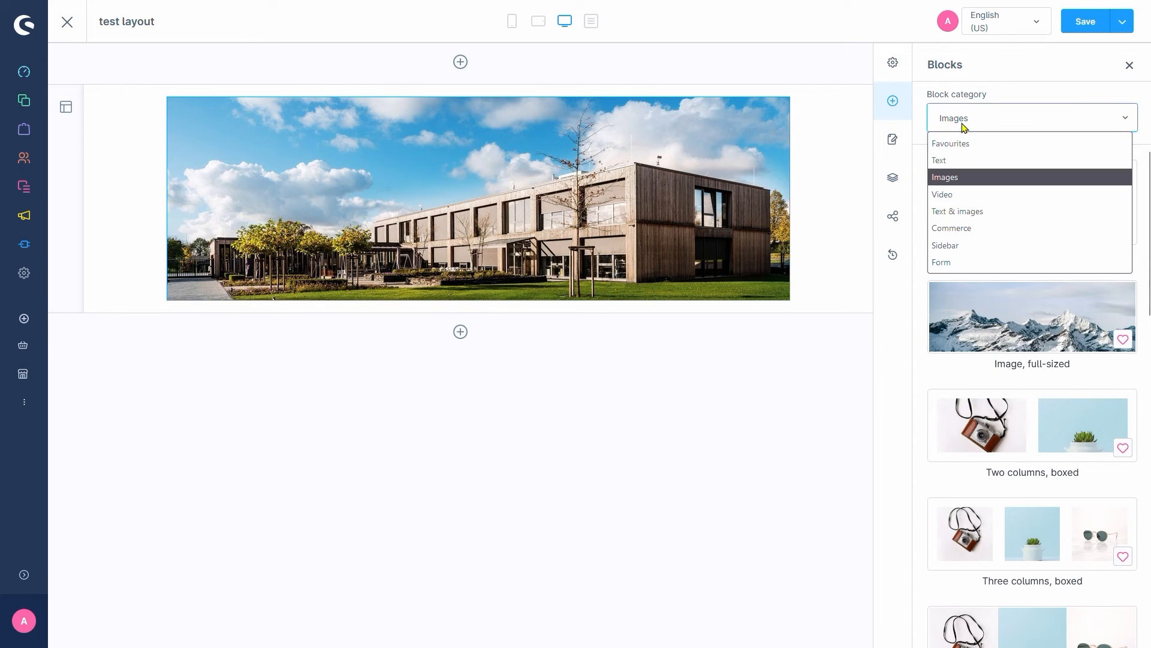
click(973, 211)
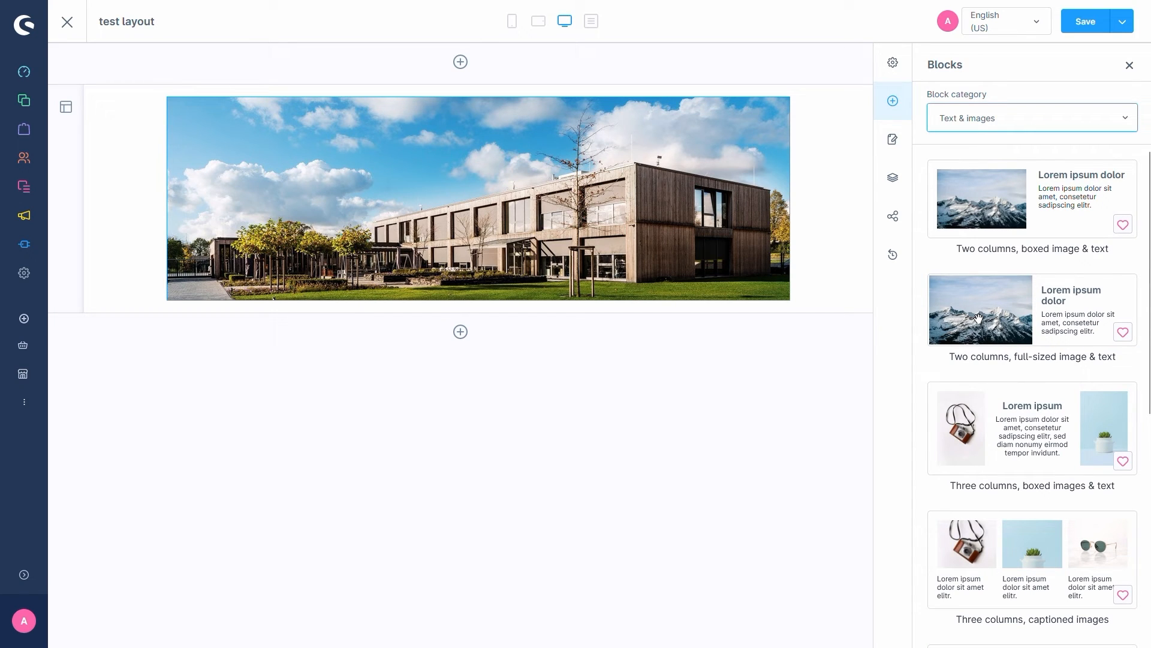
drag(979, 318, 625, 308)
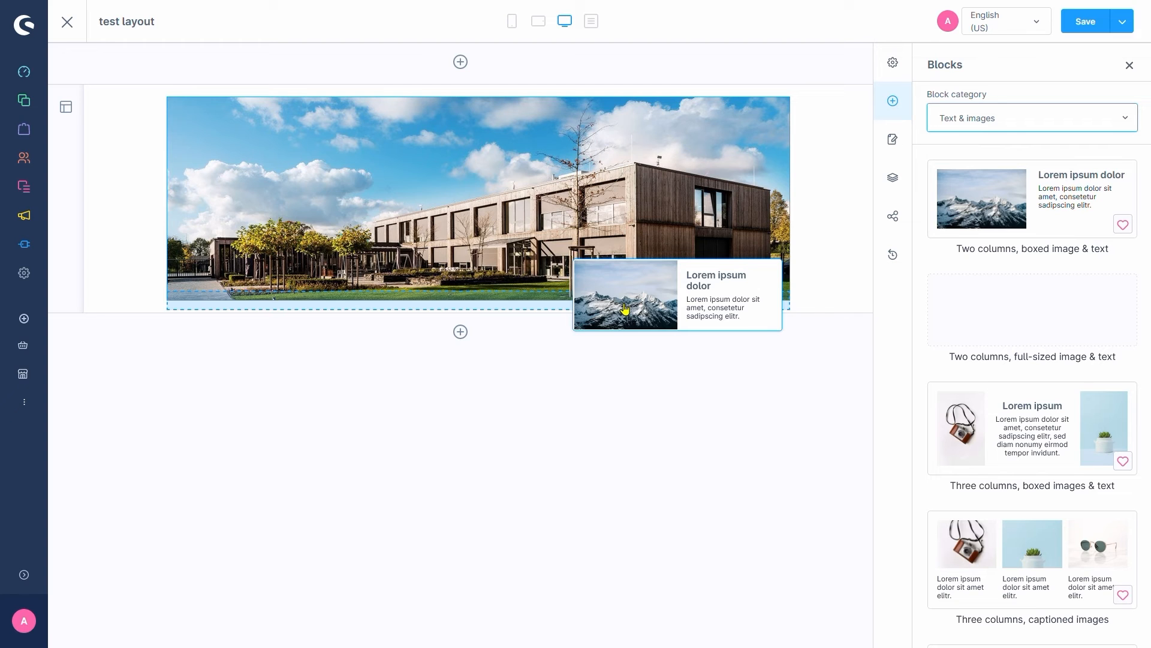
drag(625, 309, 622, 308)
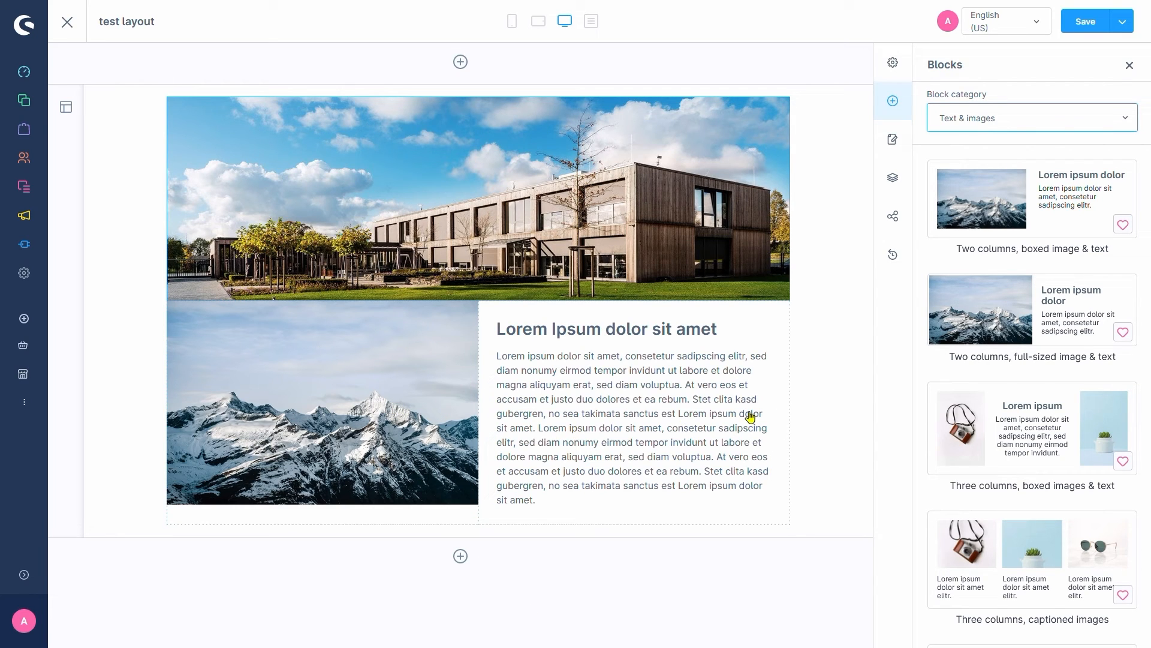
scroll(1015, 419, down, 1)
scroll(1015, 419, down, 5)
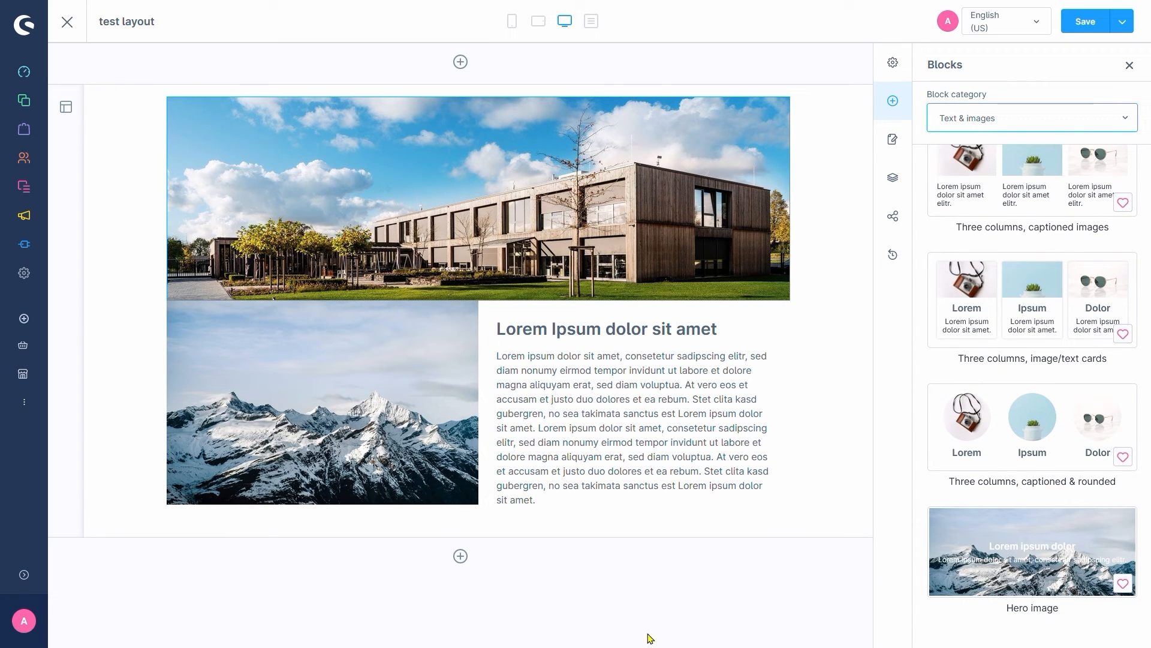
Swap the two-column block's contents by replacing its image with a Text element and its original text with an Image element
click(422, 425)
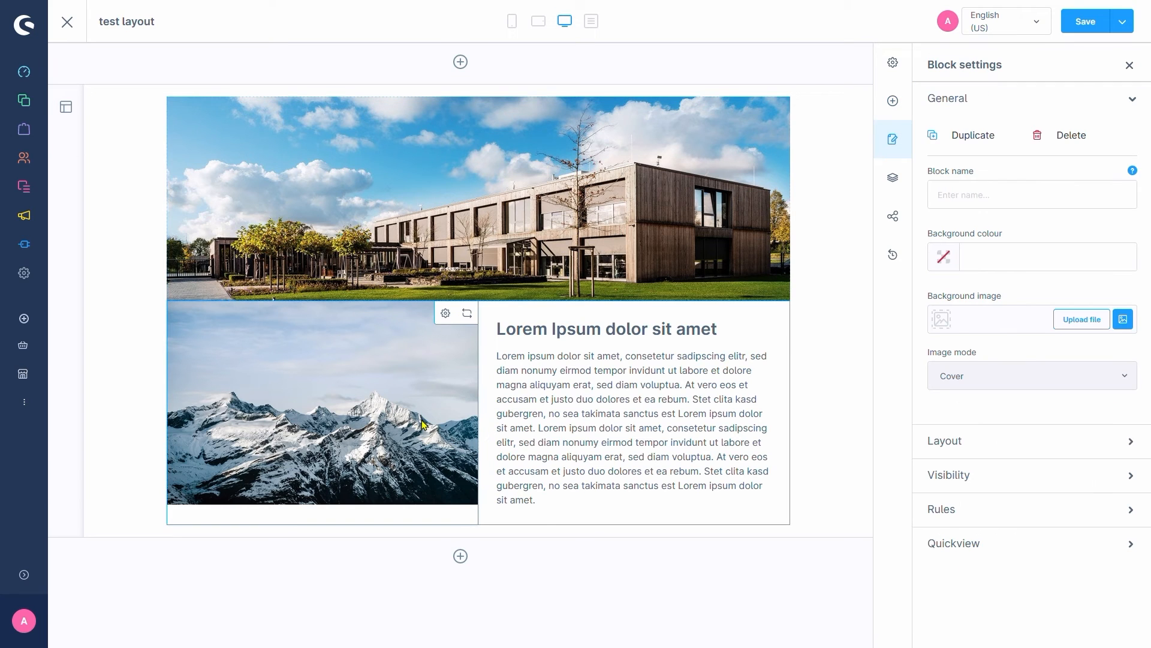
click(467, 315)
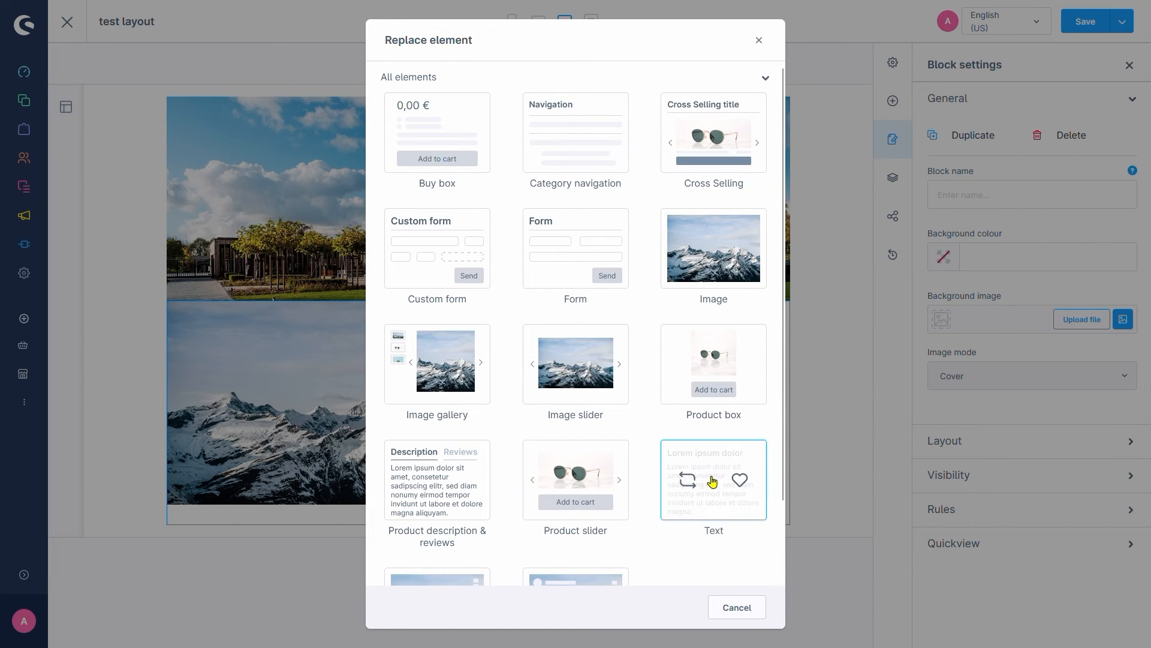
click(704, 455)
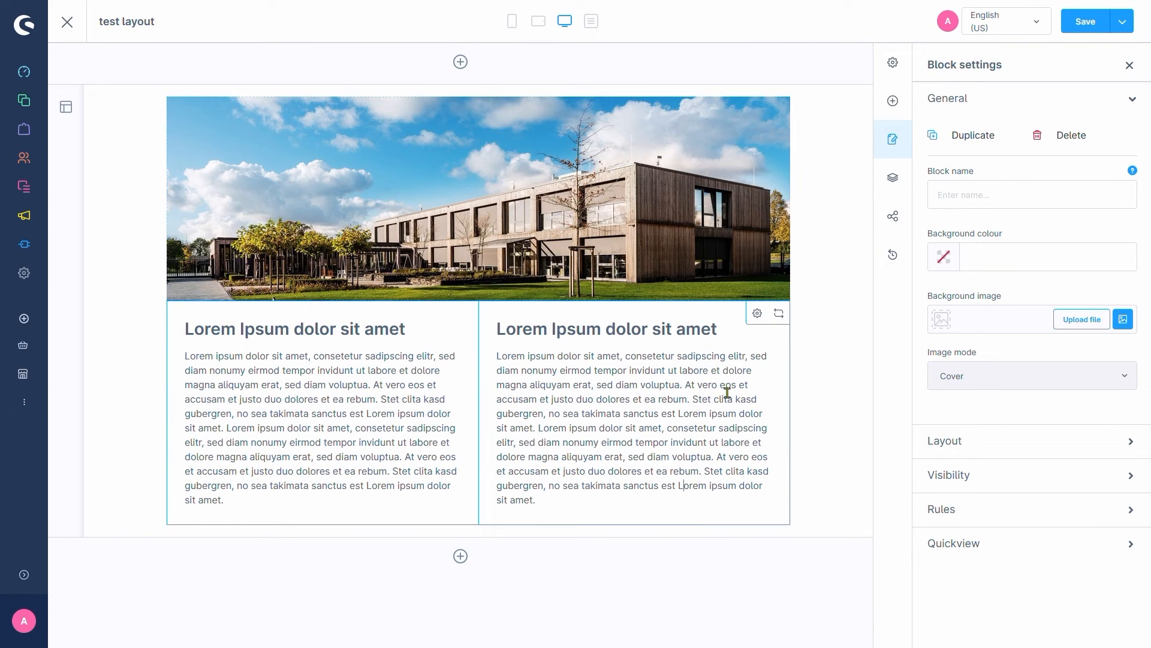
click(779, 314)
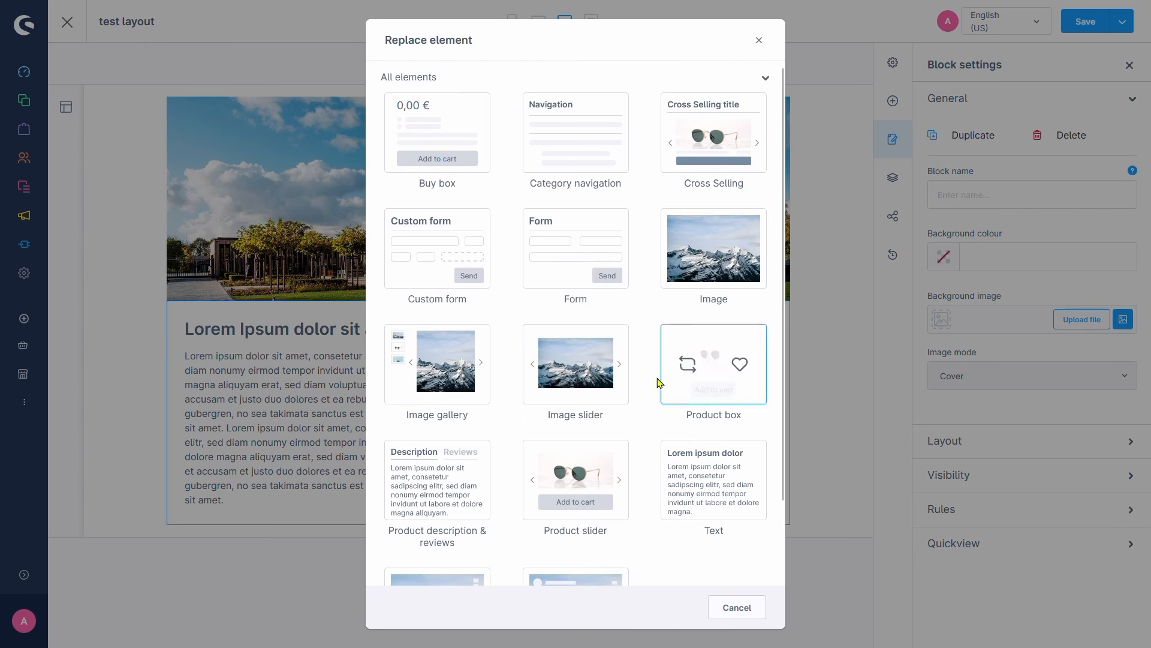
click(686, 268)
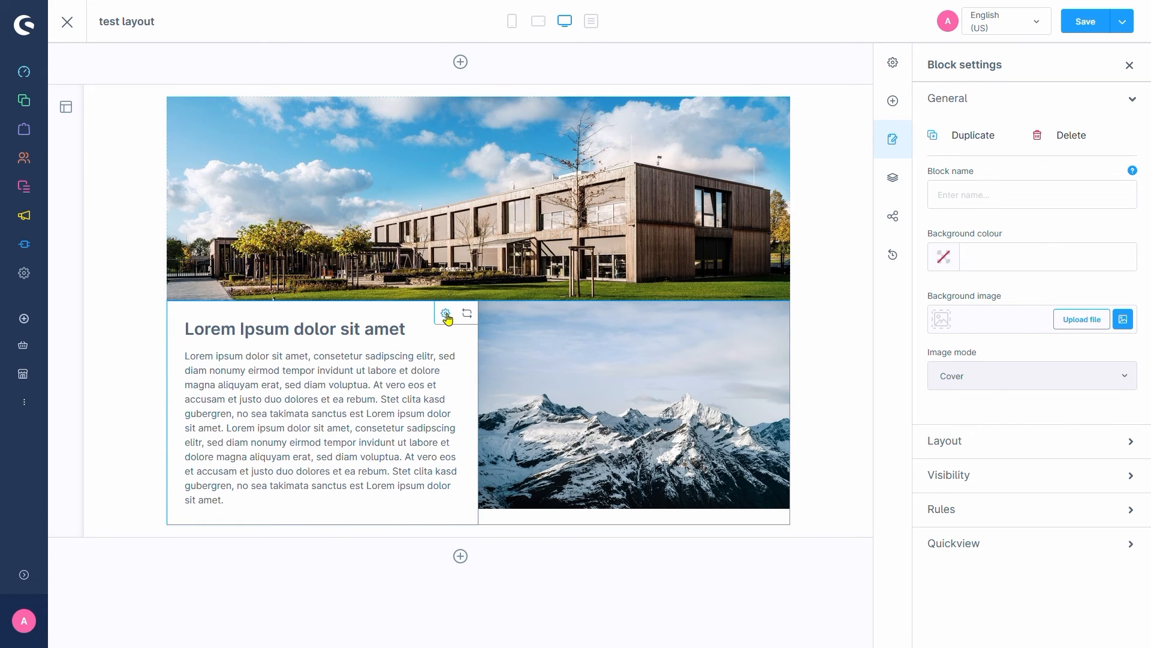
Underline the whole heading in the text element's content settings
double_click(448, 314)
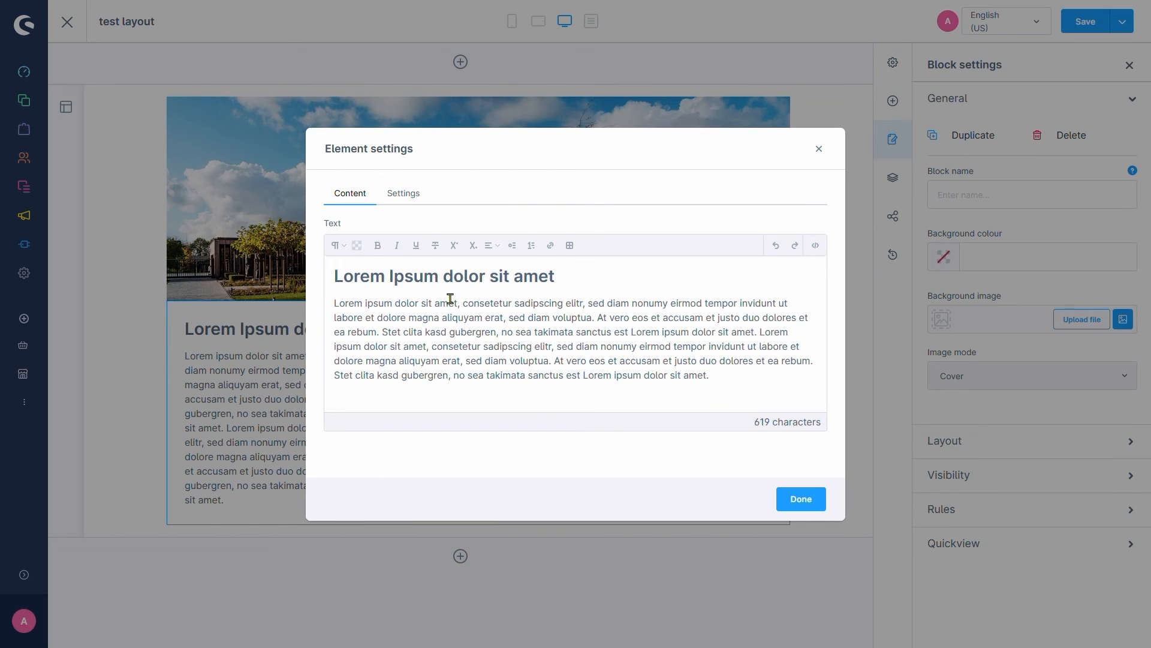
triple_click(418, 277)
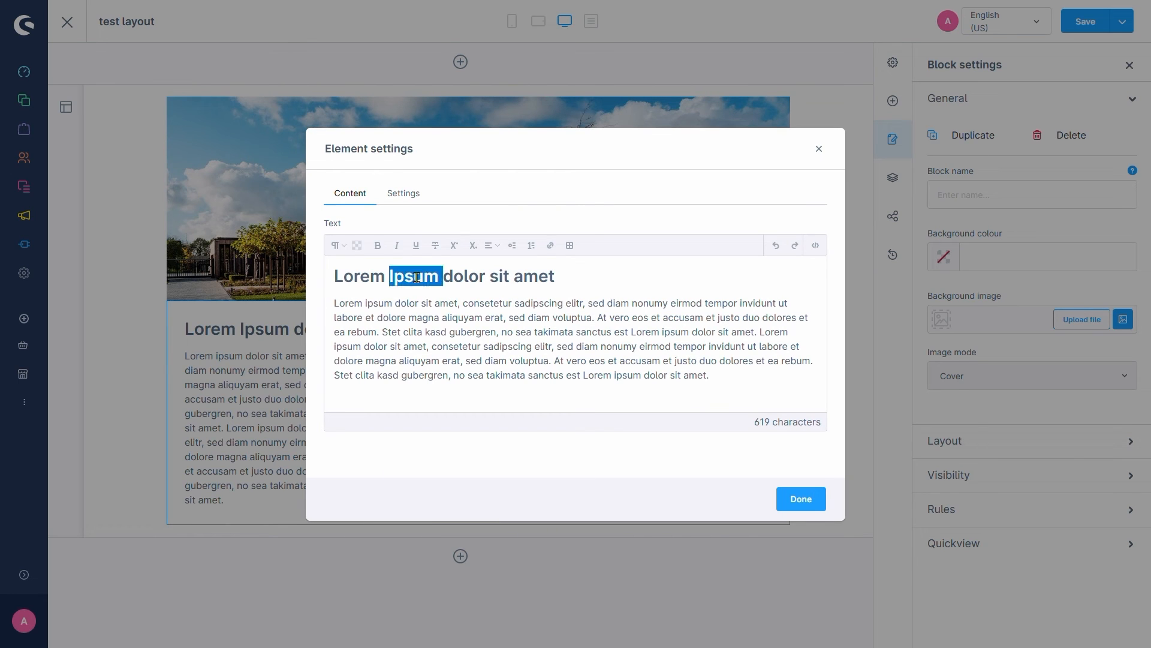
click(415, 245)
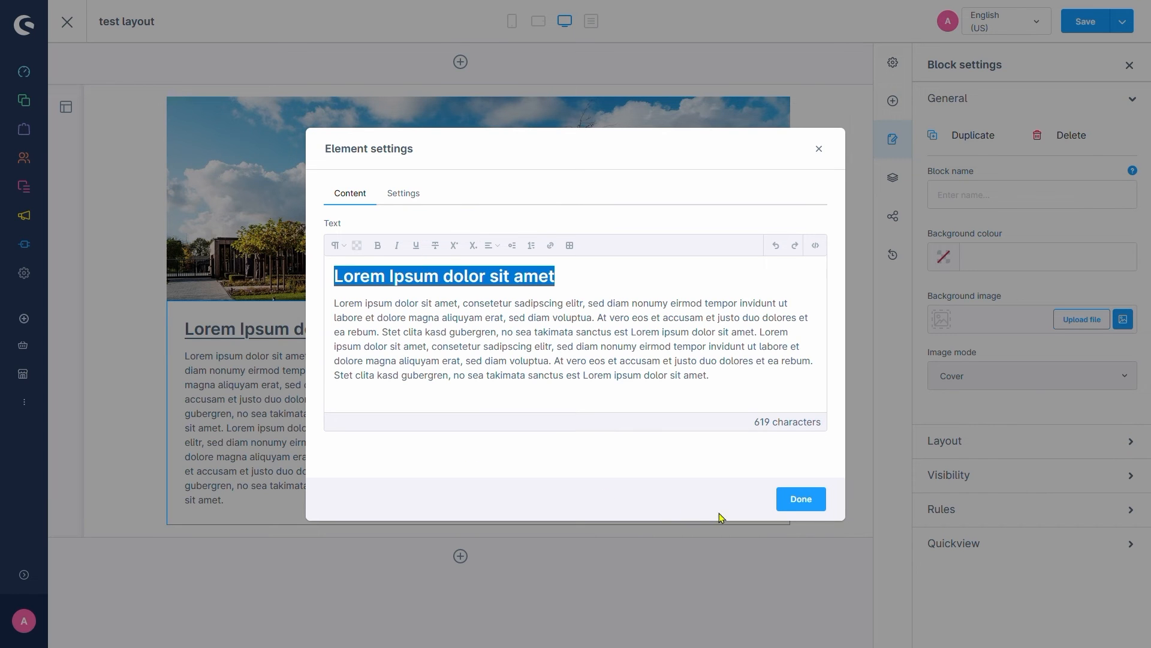
click(803, 501)
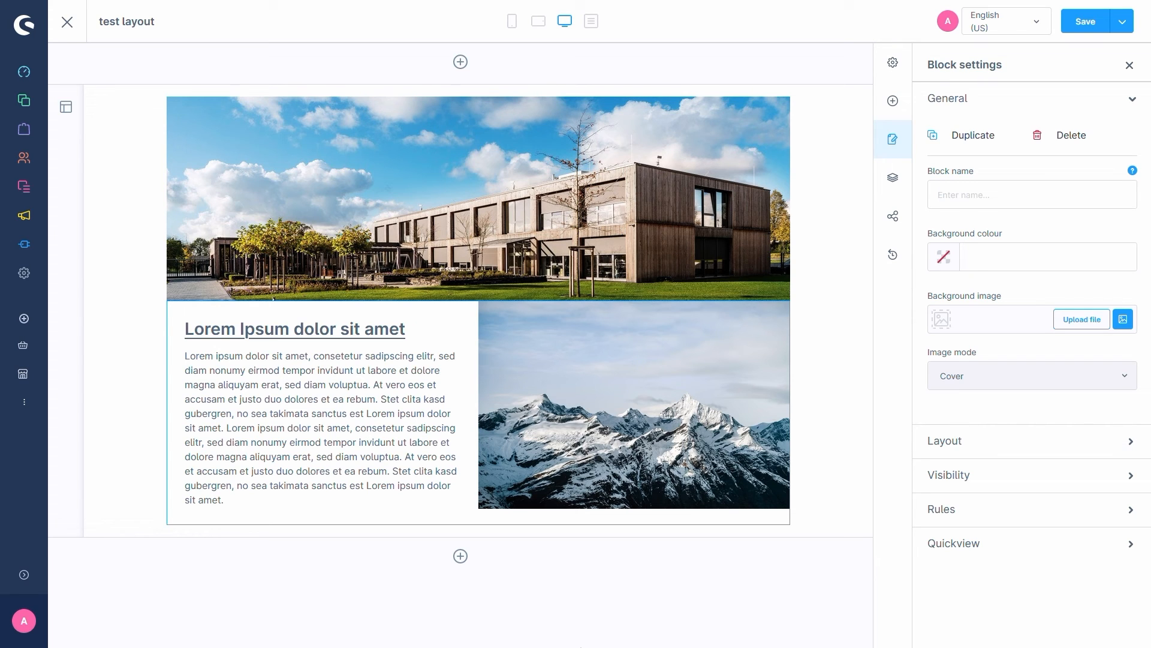
Replace the text element's heading with "This is a nice text!" directly in the layout
double_click(272, 325)
key(BackSpace)
key(BackSpace)
key(BackSpace)
key(BackSpace)
key(BackSpace)
key(BackSpace)
key(BackSpace)
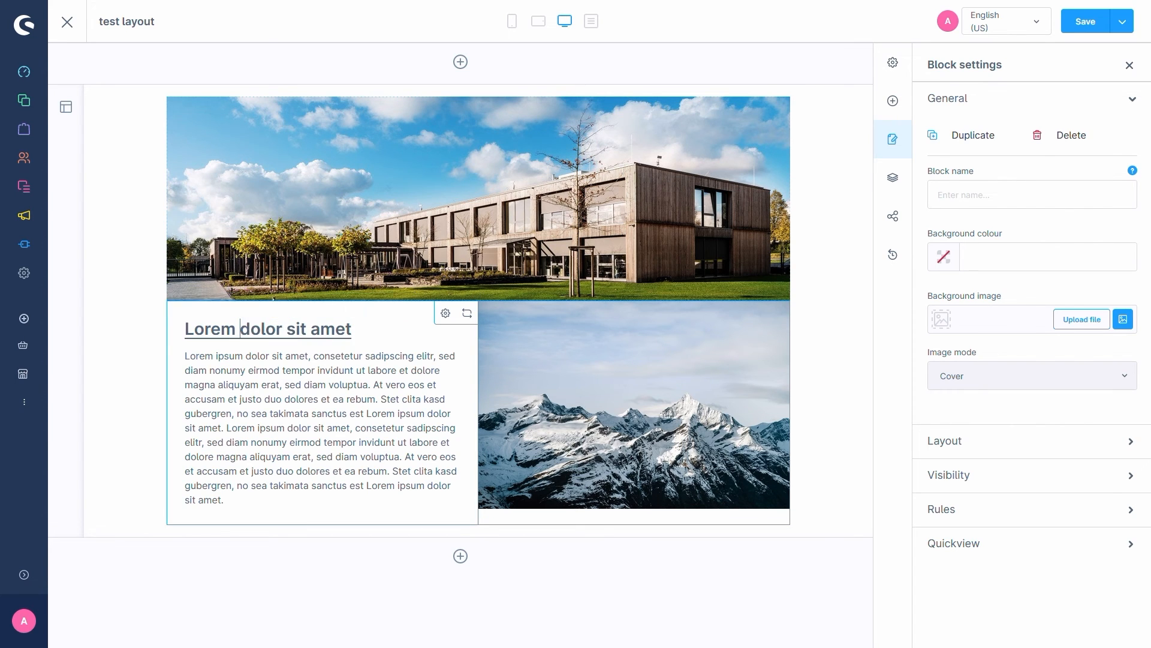
key(BackSpace)
key(BackSpace)
key(BackSpace)
key(BackSpace)
key(BackSpace)
key(BackSpace)
key(BackSpace)
key(BackSpace)
key(BackSpace)
key(BackSpace)
key(BackSpace)
key(BackSpace)
key(BackSpace)
key(BackSpace)
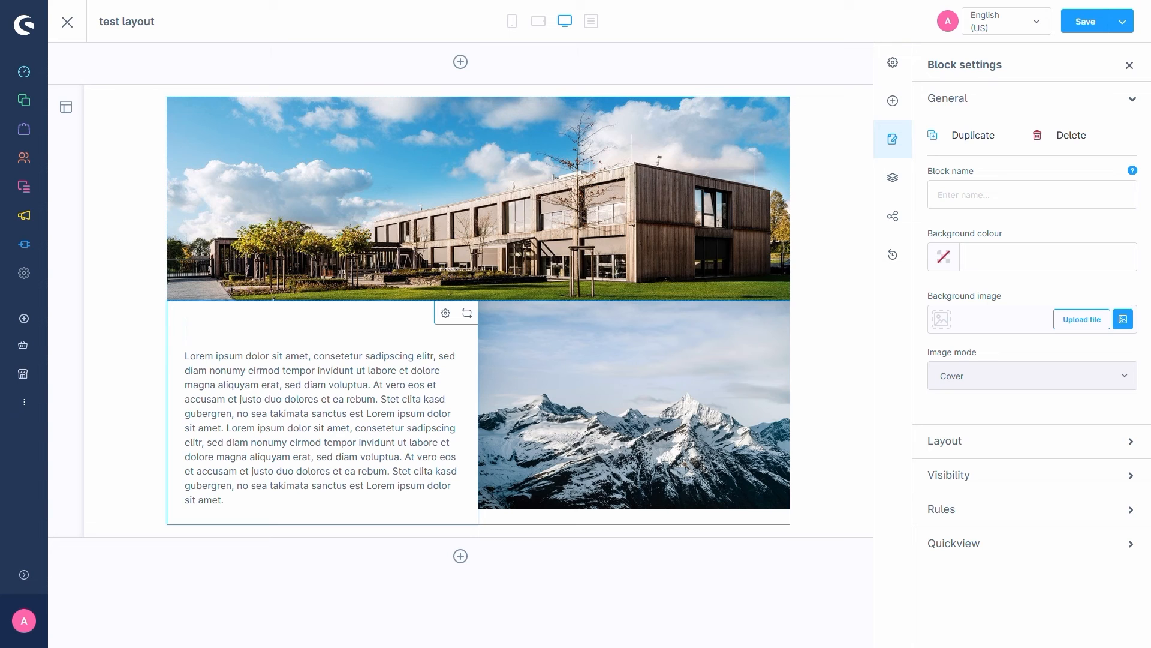
text(This is a nice text!)
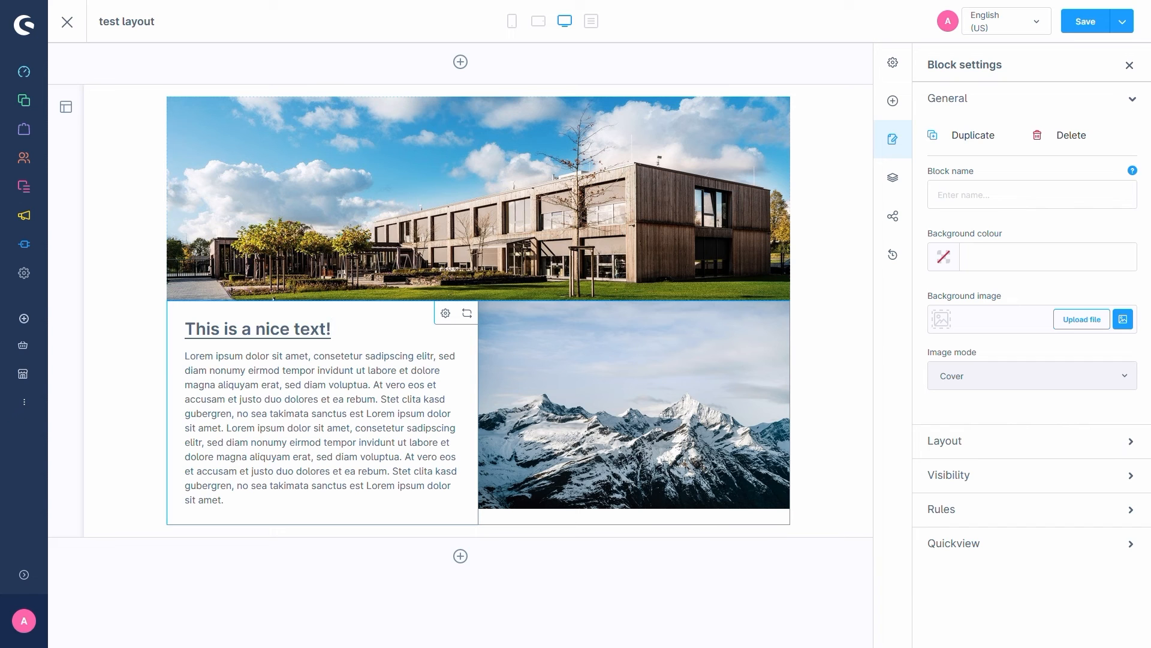
click(290, 581)
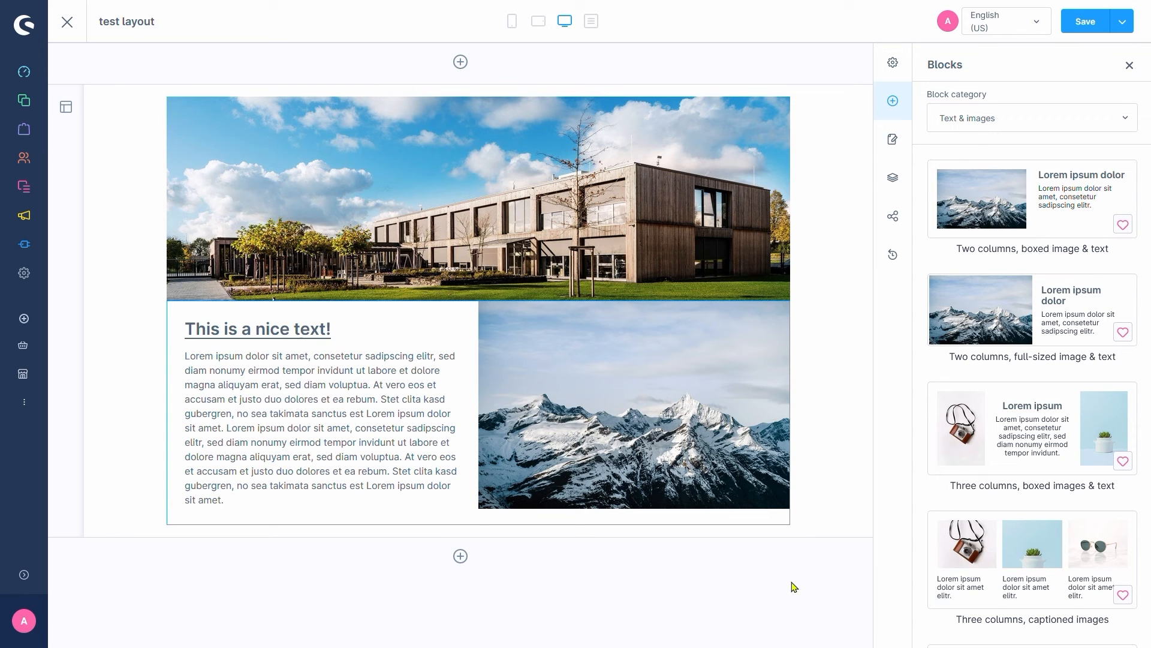
Upload PT_Fred_Gusseisenrost.jpg from the Recording folder in the settings of the image element beside the text
mouse_move(717, 340)
click(757, 314)
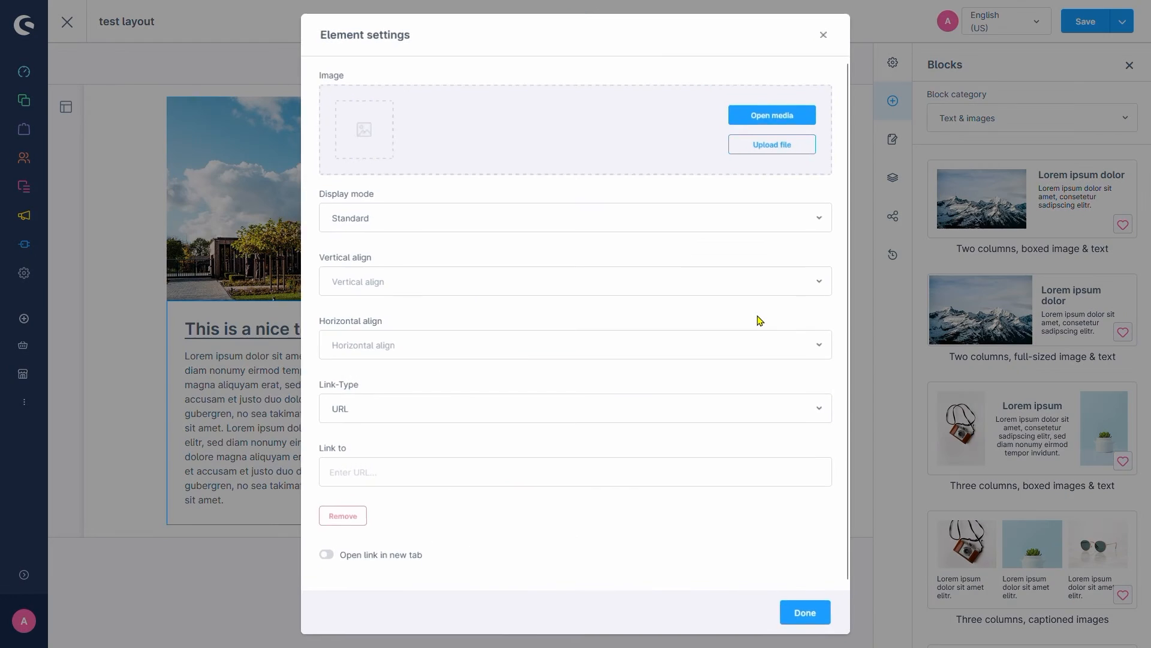
click(765, 150)
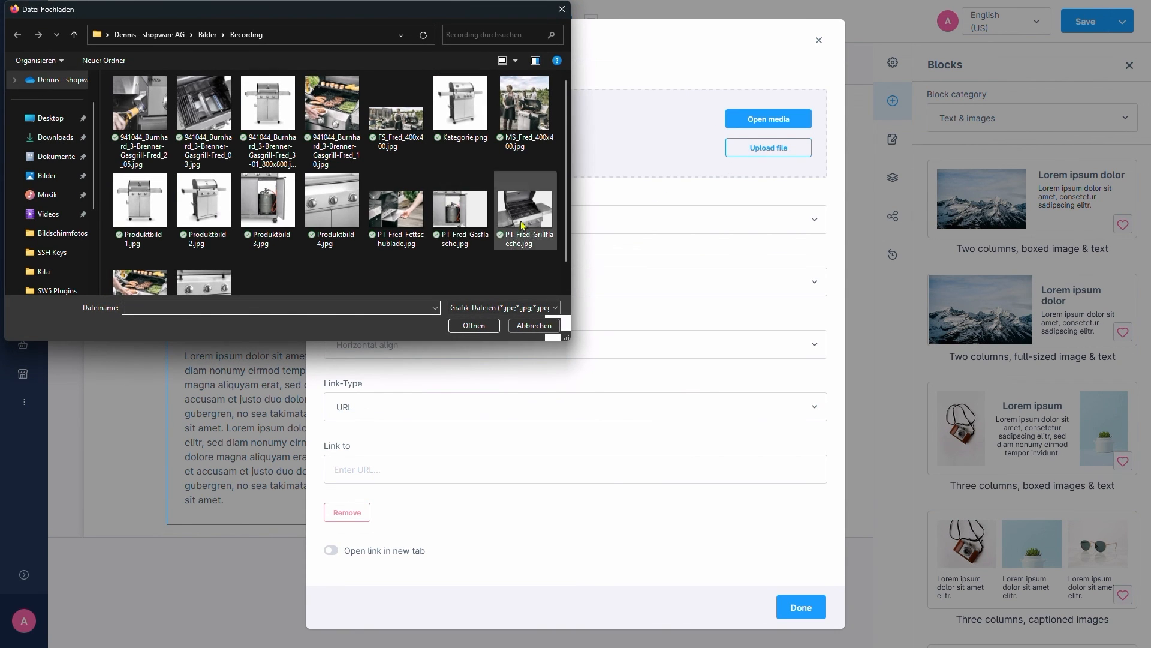
scroll(331, 265, down, 1)
click(151, 262)
double_click(151, 262)
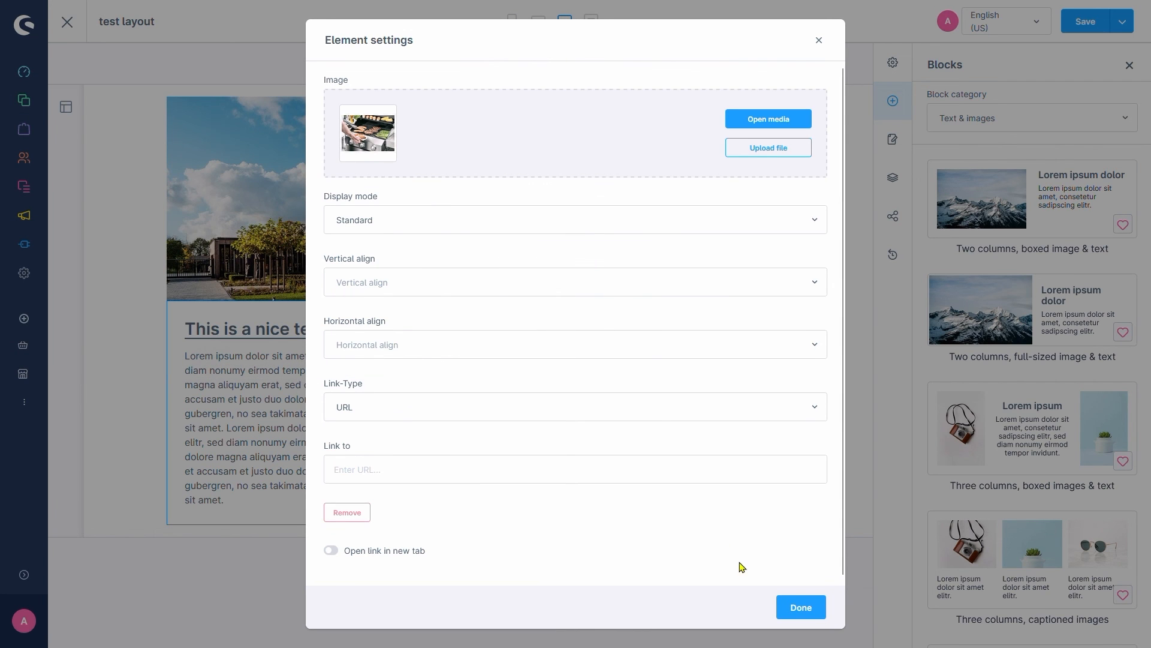
click(790, 608)
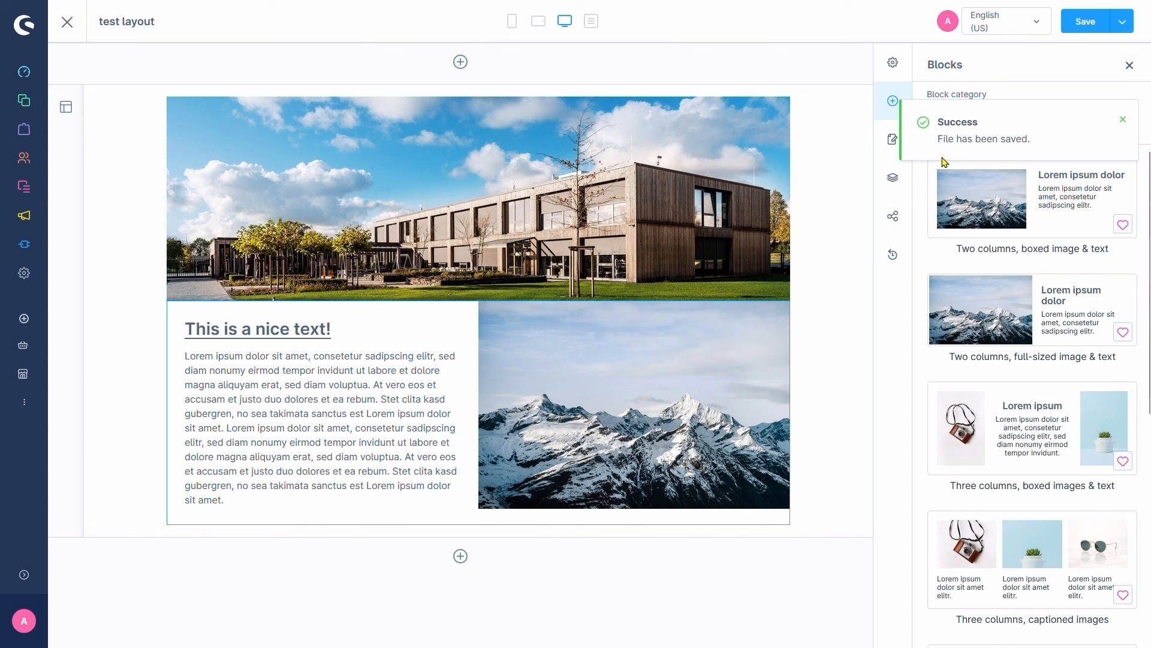
Set PT_Fred_Gusseisenrost.jpg from the CMS Media folder as the picture of the image element beside the text
mouse_move(749, 319)
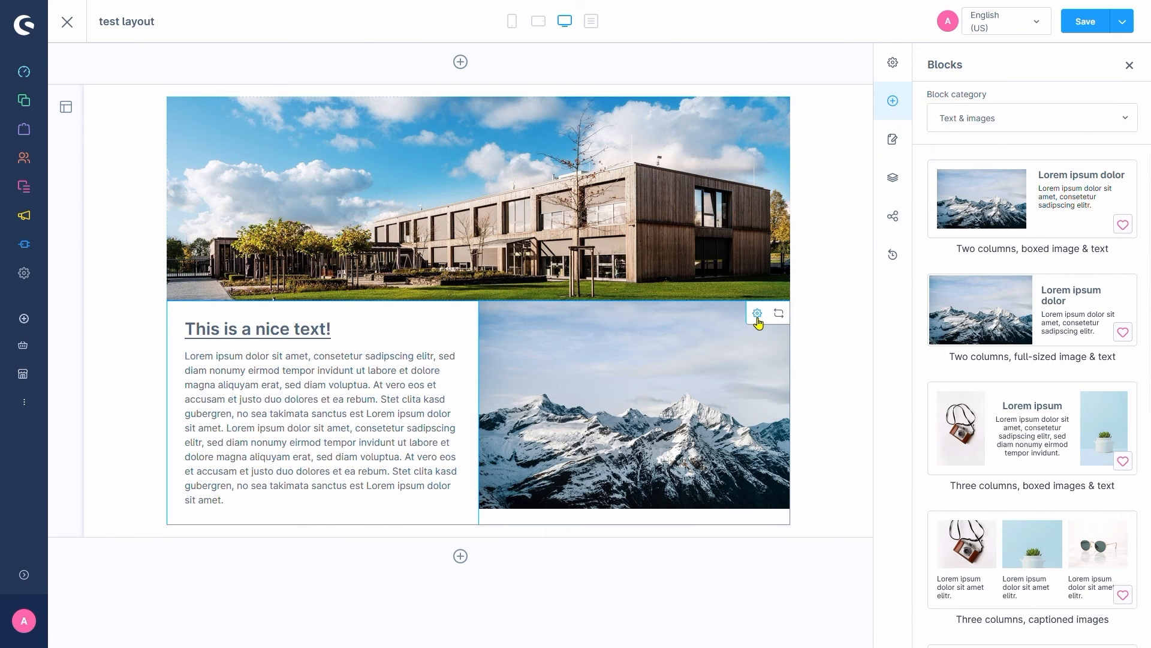
click(756, 314)
click(763, 123)
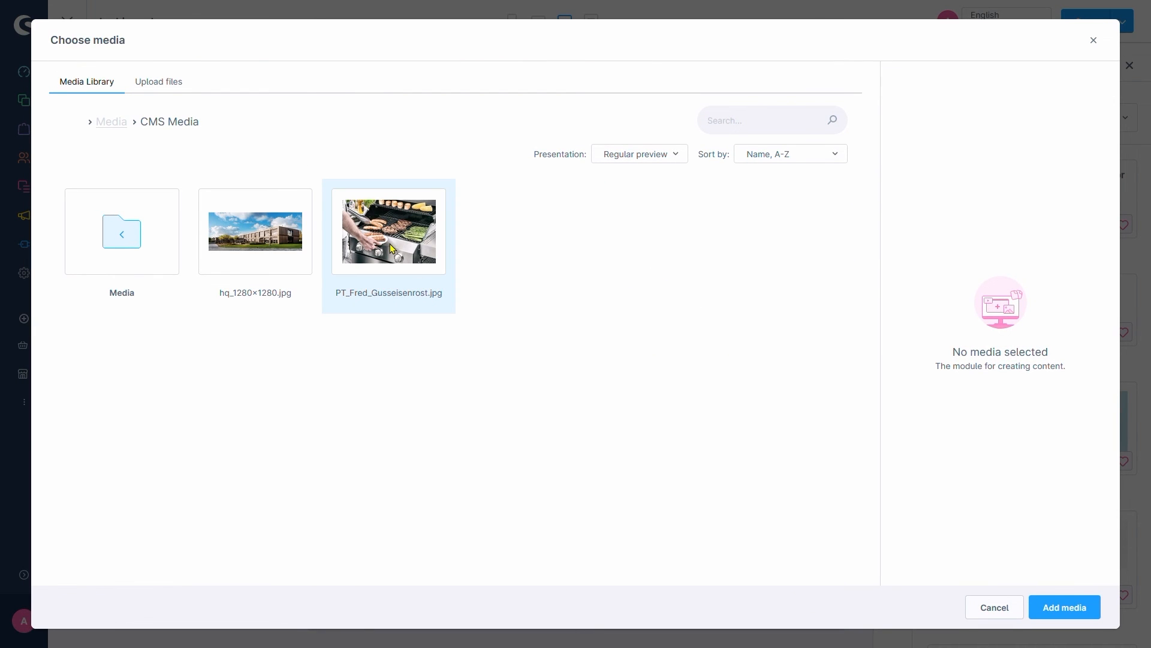
click(393, 249)
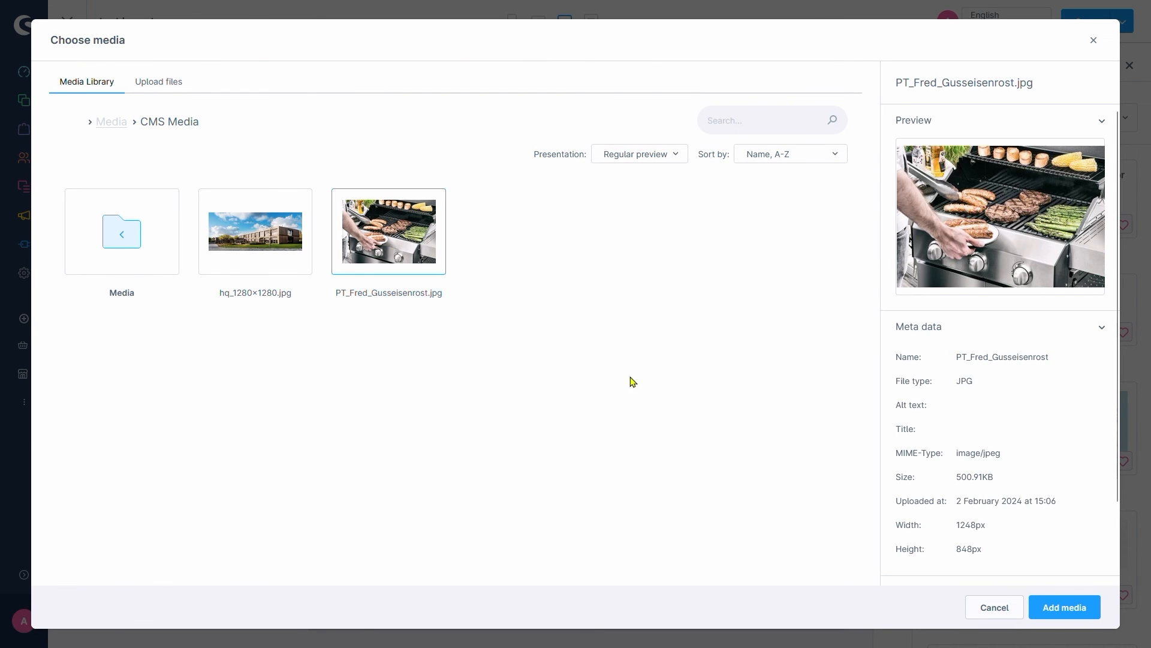
click(1057, 607)
click(801, 607)
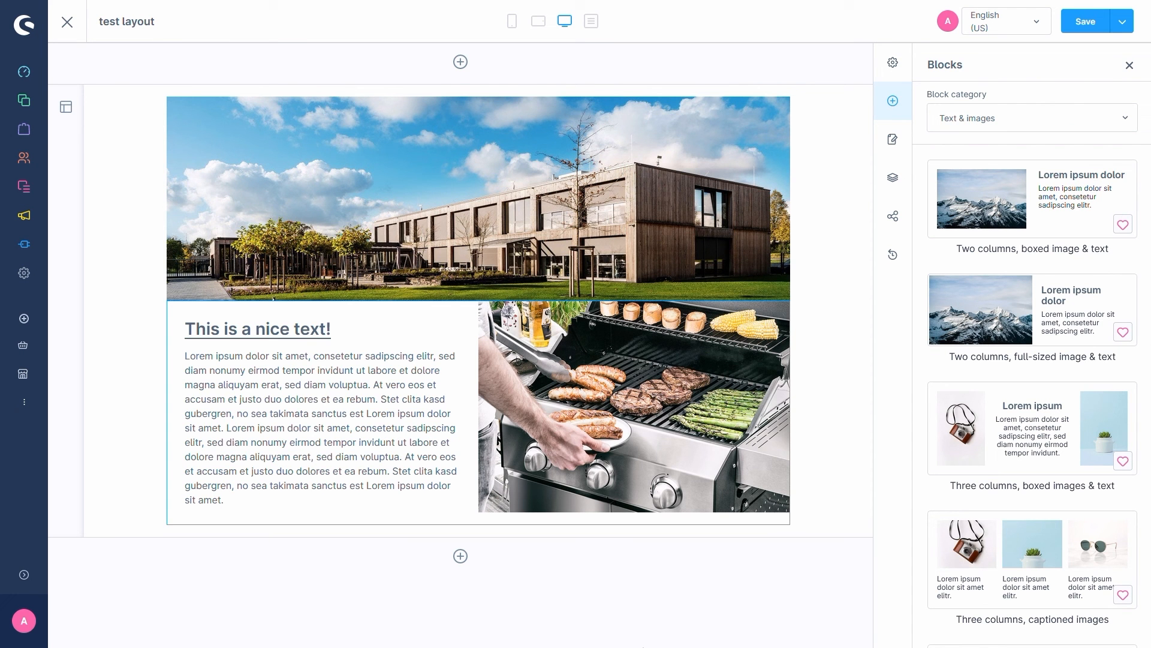
Duplicate the image-text-cover block in the block navigator, agreeing to save the page, and delete the copy again
click(892, 180)
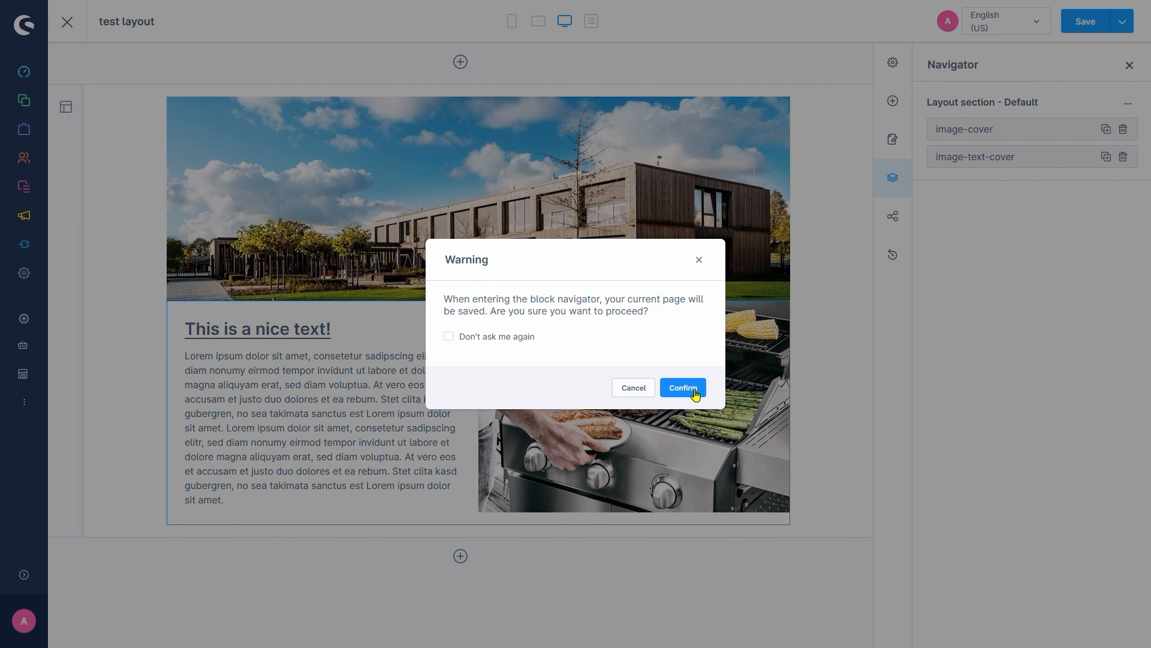
click(684, 388)
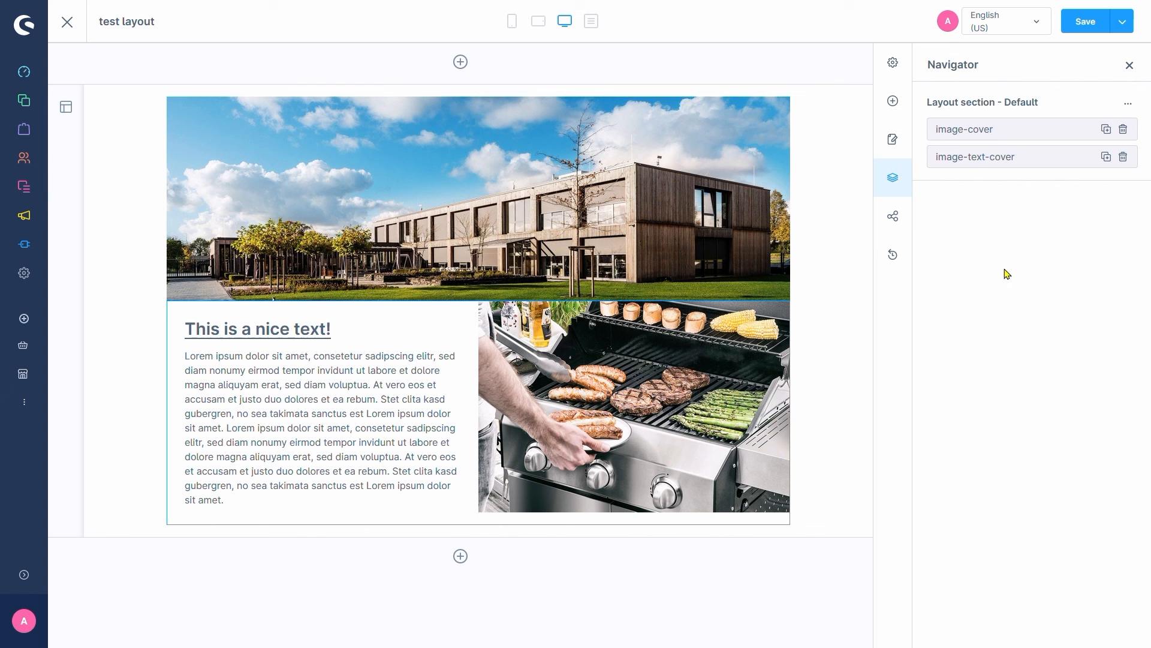
mouse_move(974, 157)
mouse_down()
mouse_move(972, 126)
mouse_move(971, 160)
mouse_up()
click(1106, 157)
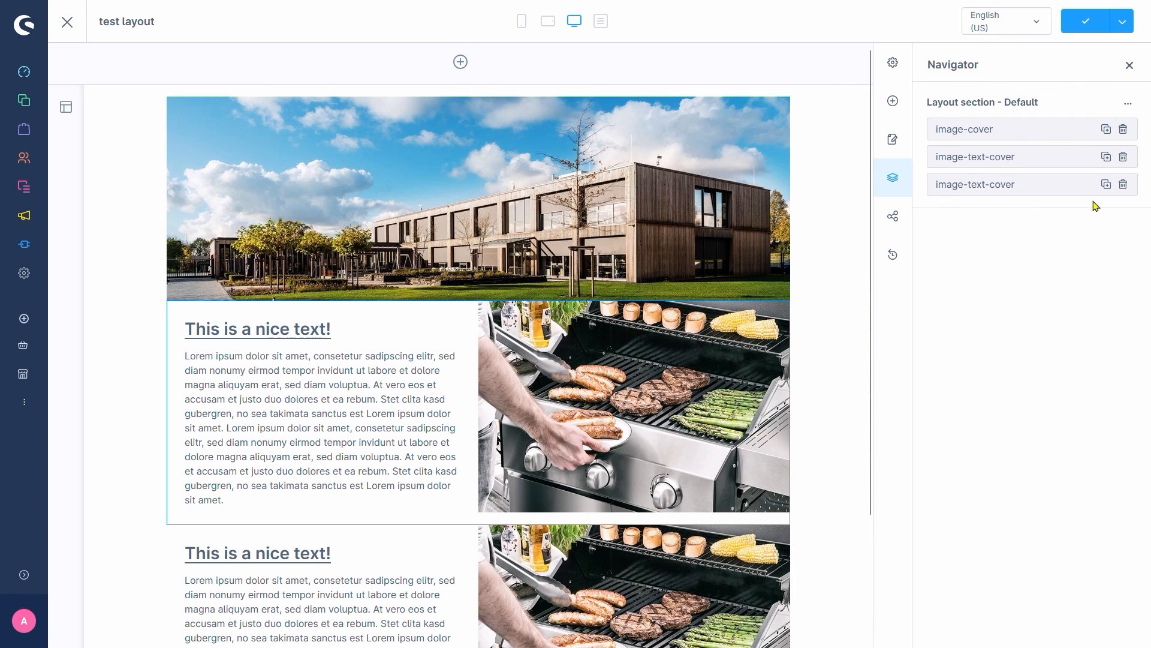
click(1124, 186)
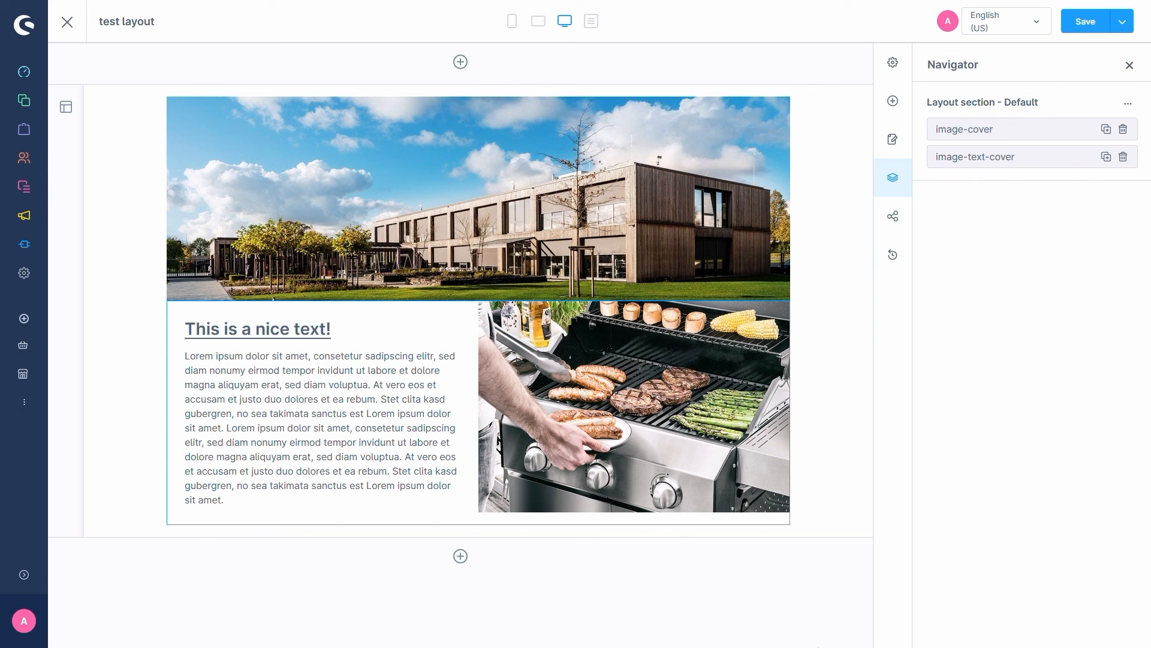
Open the layout assignment for categories and display the category tree to choose from
click(893, 231)
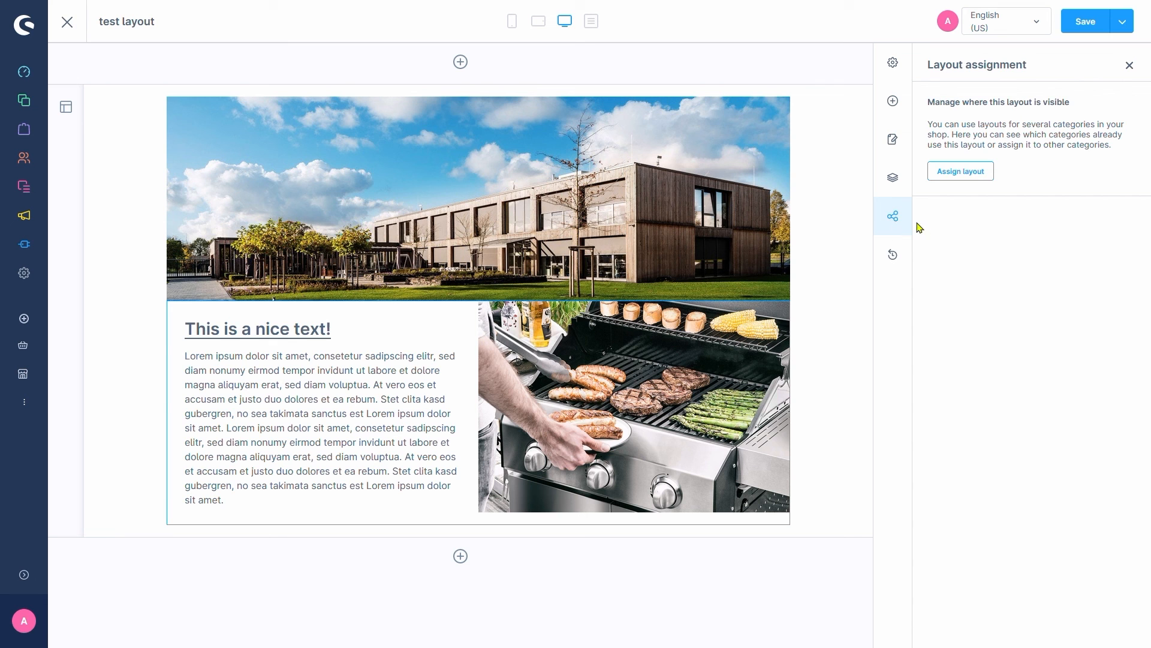
click(960, 172)
click(427, 259)
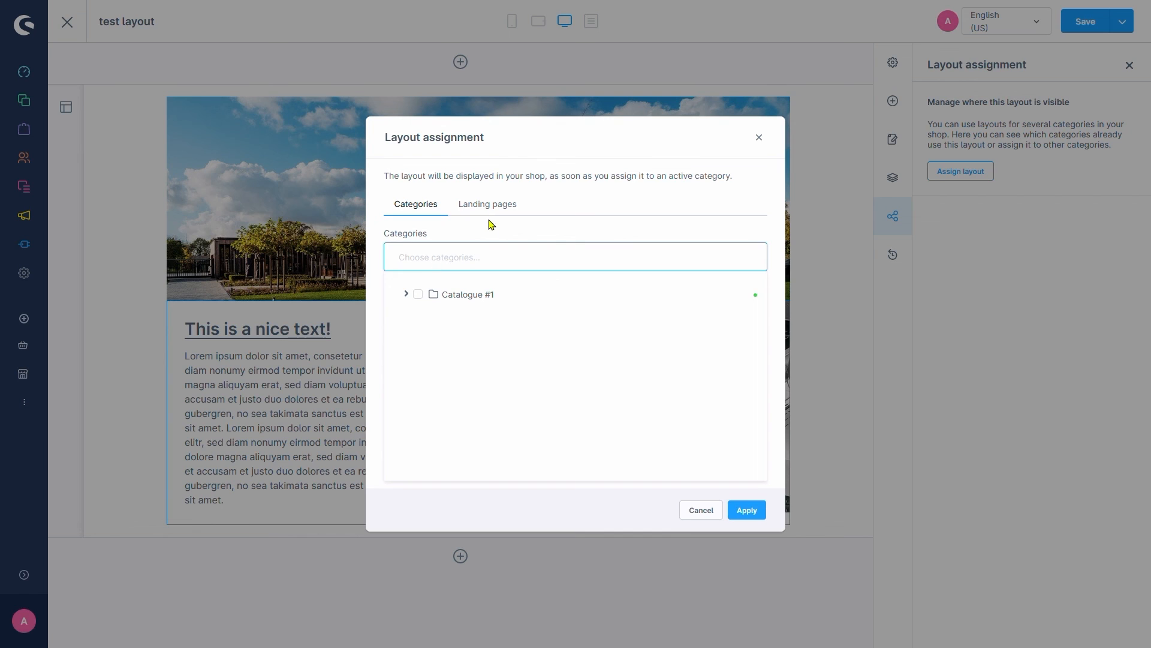